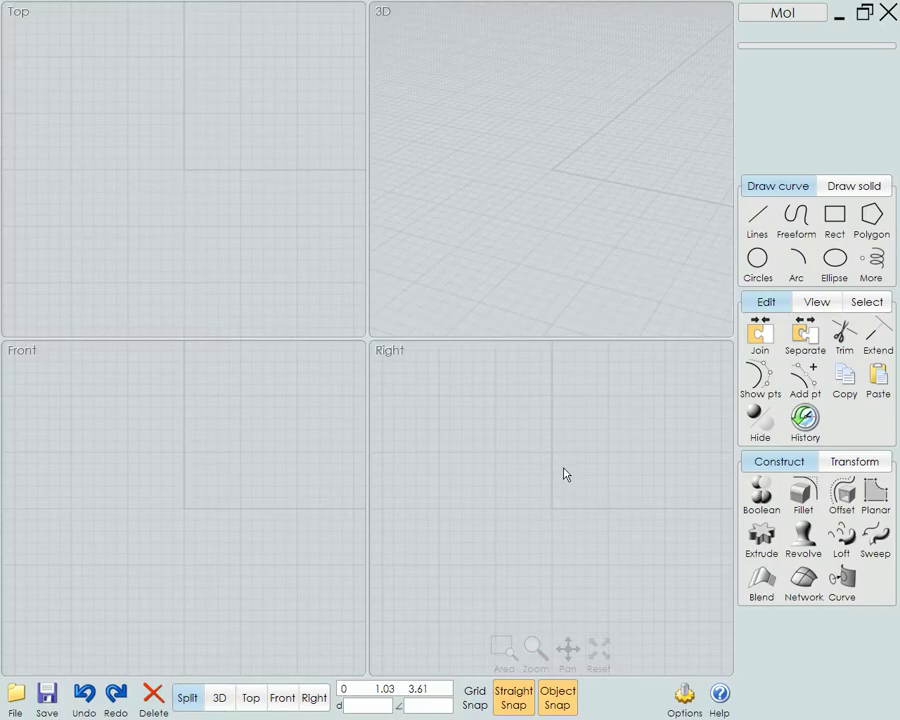
# Draw a sphere of radius 9.3 centred on the origin and select it.
pyautogui.click(866, 191)
pyautogui.click(827, 222)
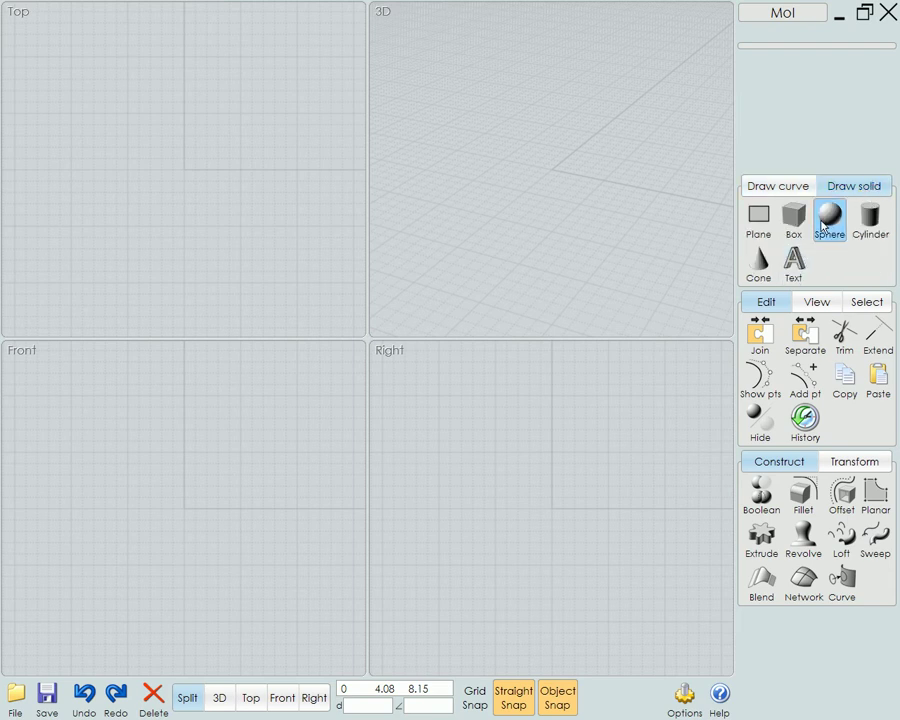
pyautogui.click(184, 172)
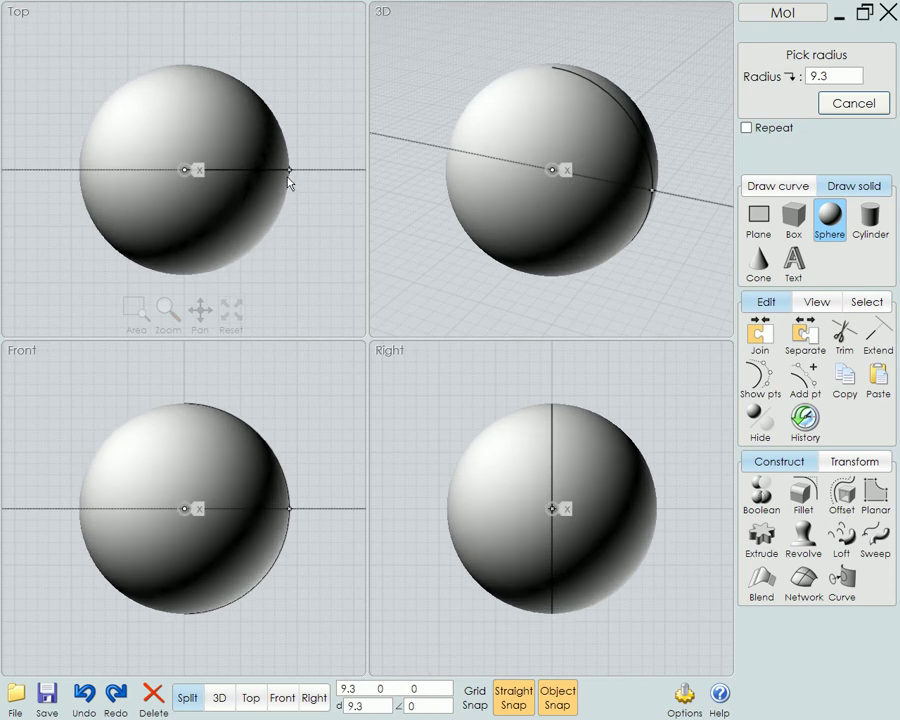
pyautogui.click(288, 180)
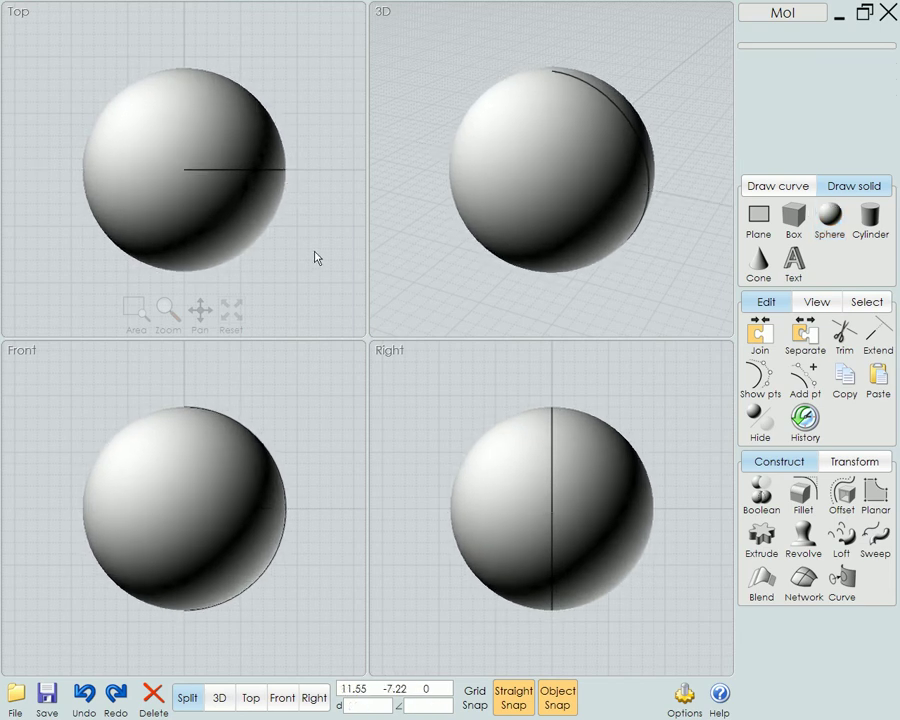
pyautogui.click(217, 223)
# Scale 1D the sphere vertically from its centre by about 0.38 into a flat disk.
pyautogui.click(214, 216)
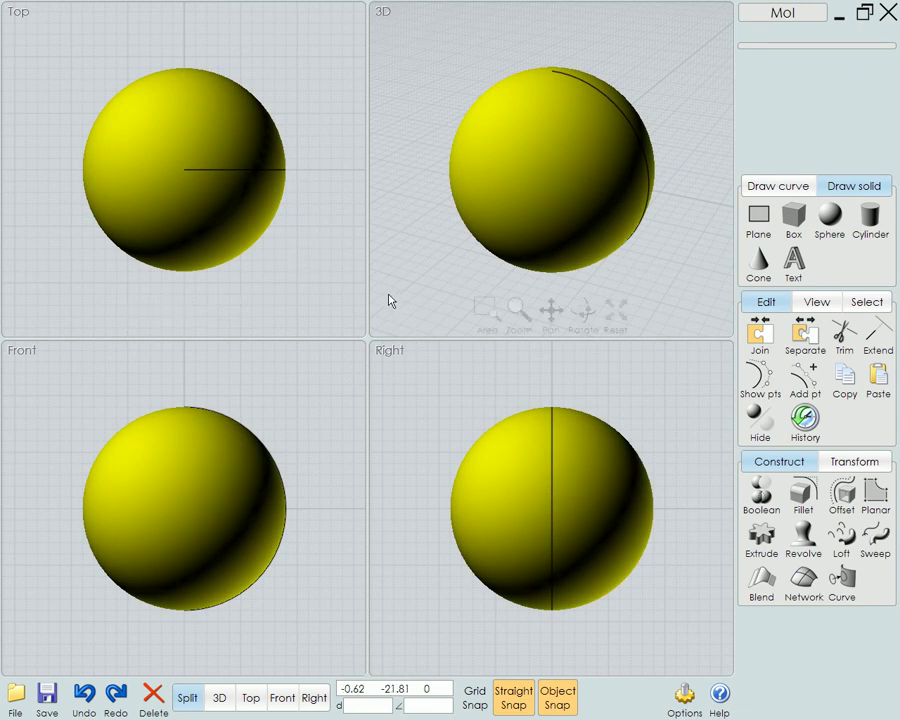
pyautogui.click(858, 466)
pyautogui.click(876, 496)
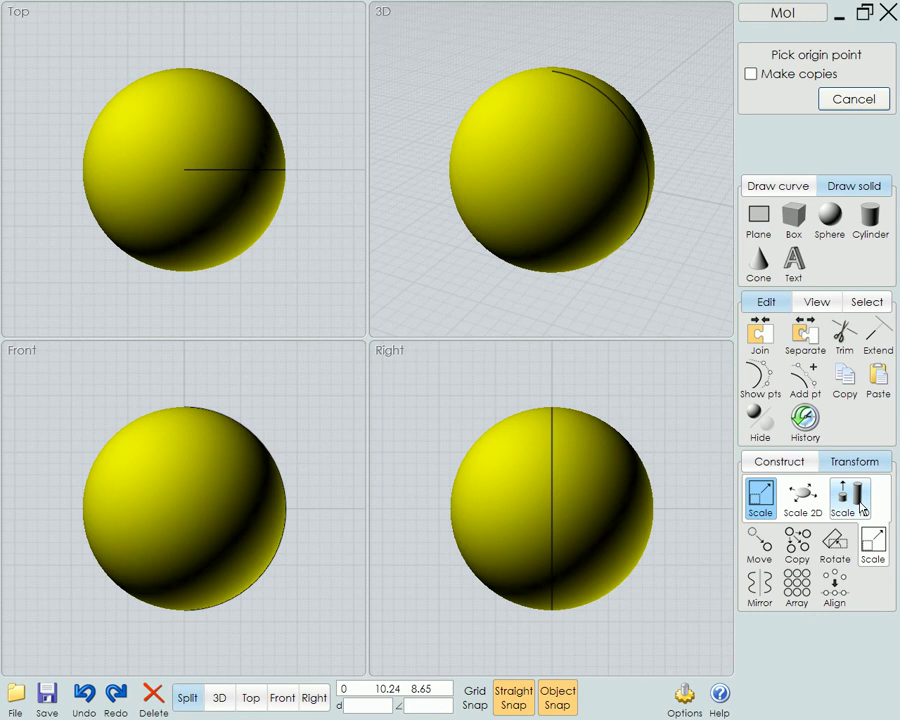
pyautogui.click(852, 505)
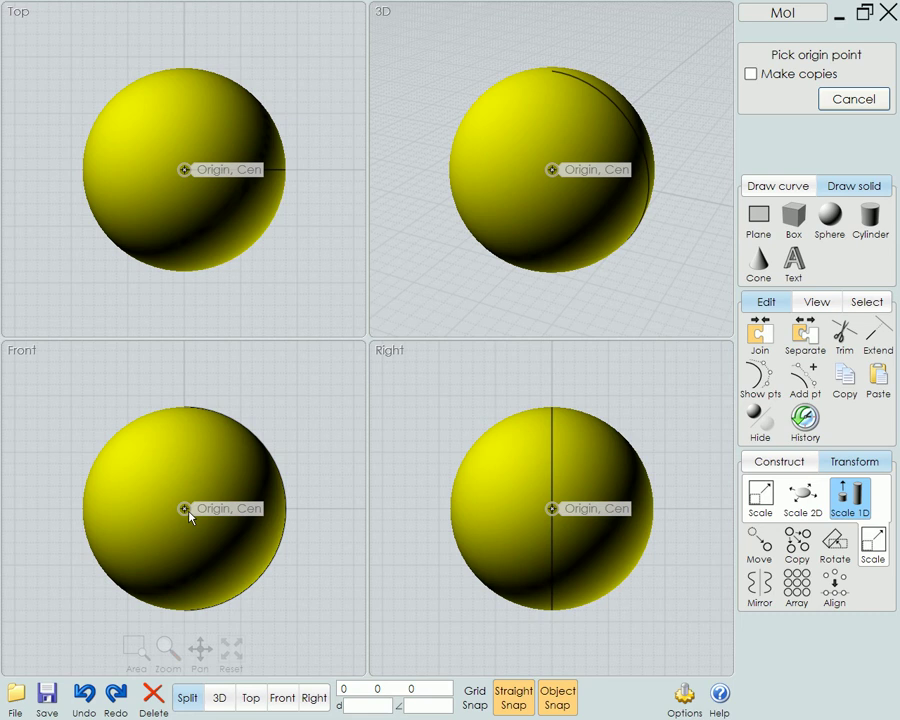
pyautogui.click(185, 509)
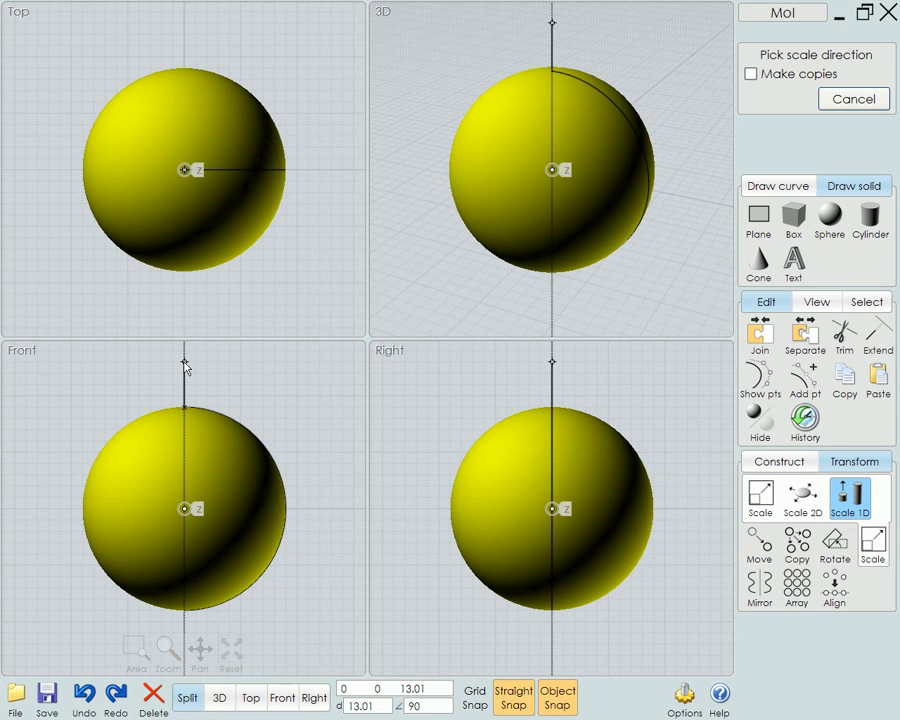
pyautogui.click(185, 363)
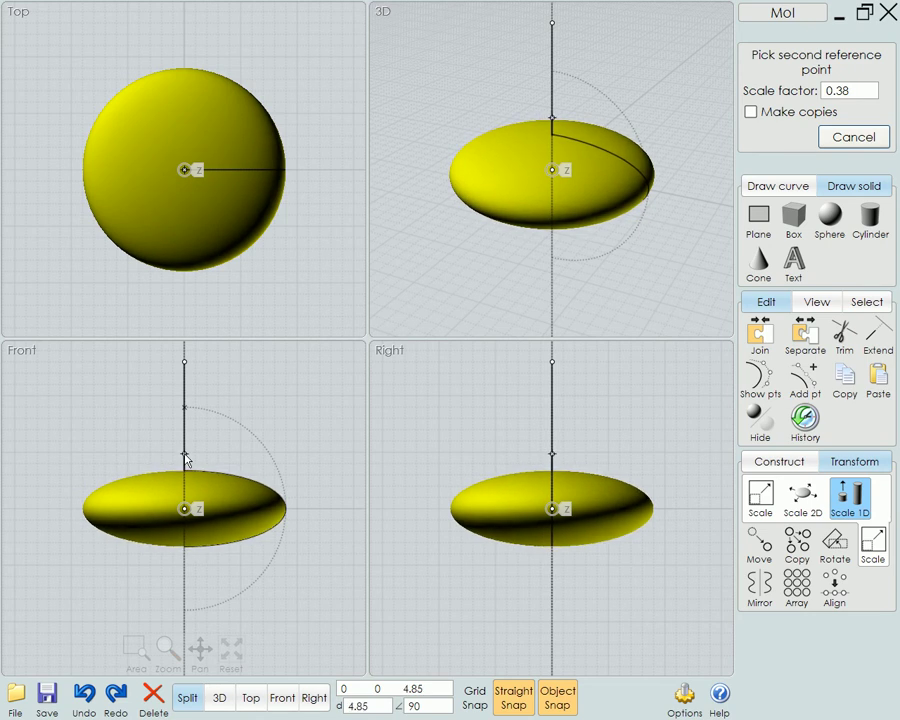
pyautogui.click(312, 433)
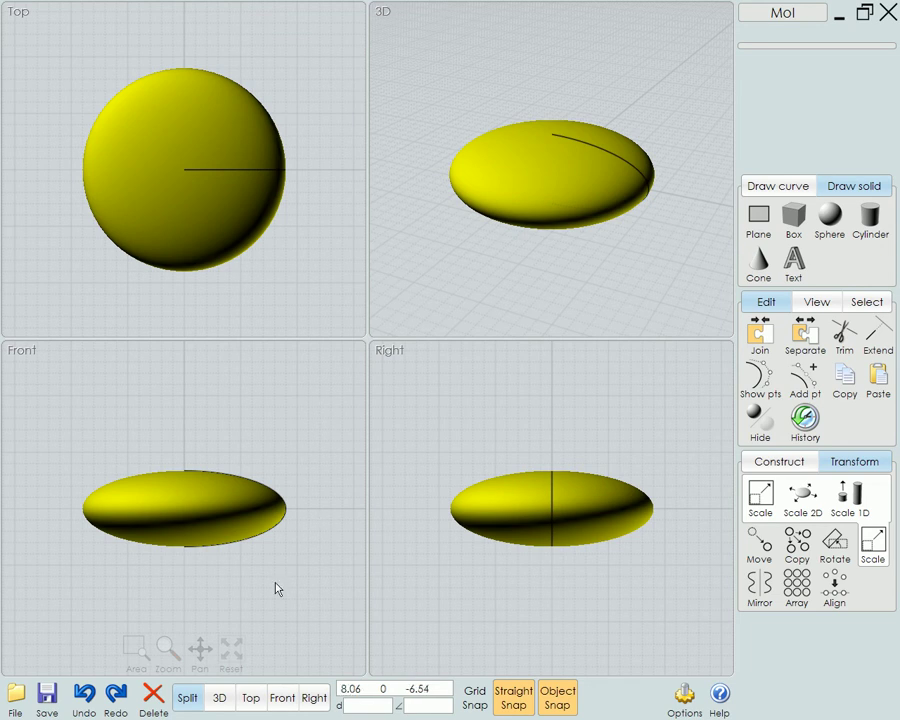
# Maximize the Top view, deselect the sphere and pan to make room on the right.
pyautogui.click(254, 698)
pyautogui.click(511, 577)
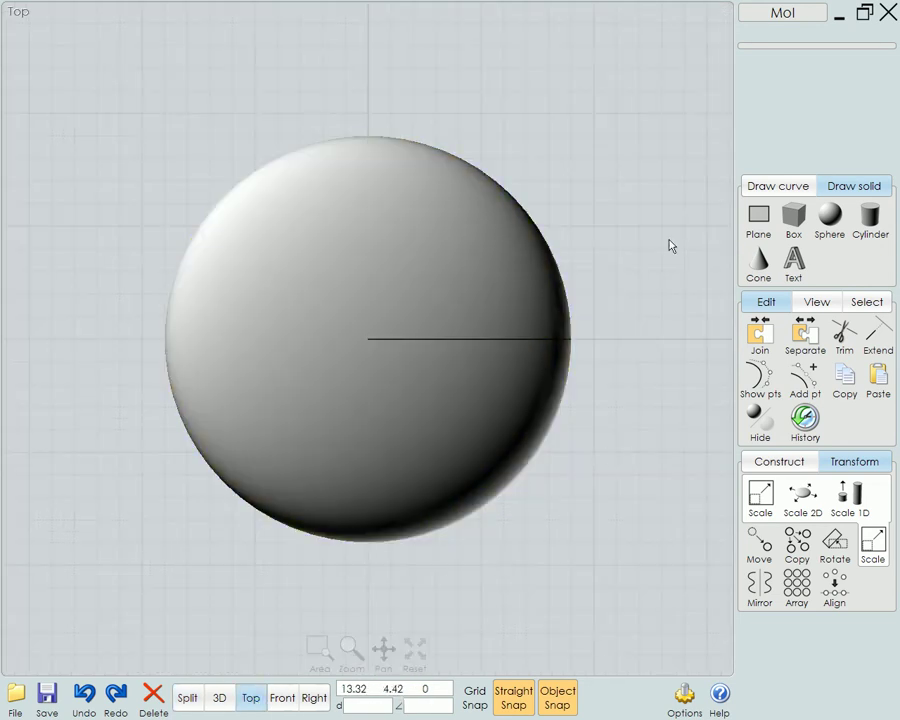
pyautogui.moveTo(673, 245); pyautogui.dragTo(412, 311, button='right')
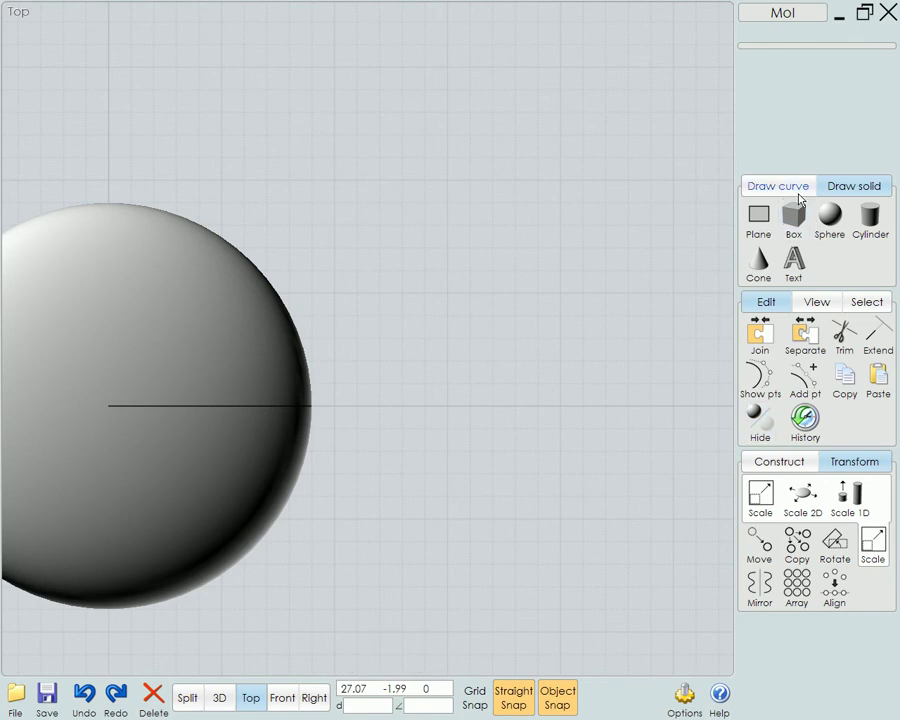
# Draw a control-point freeform S-curve from just right of the disk sweeping up to the upper right.
pyautogui.click(778, 186)
pyautogui.click(797, 218)
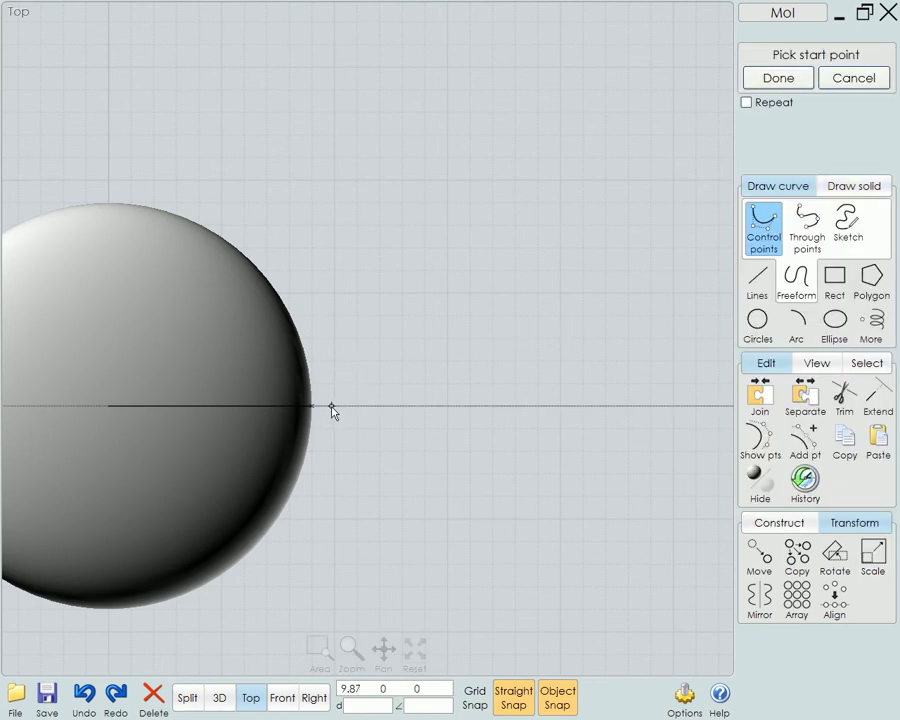
pyautogui.click(385, 409)
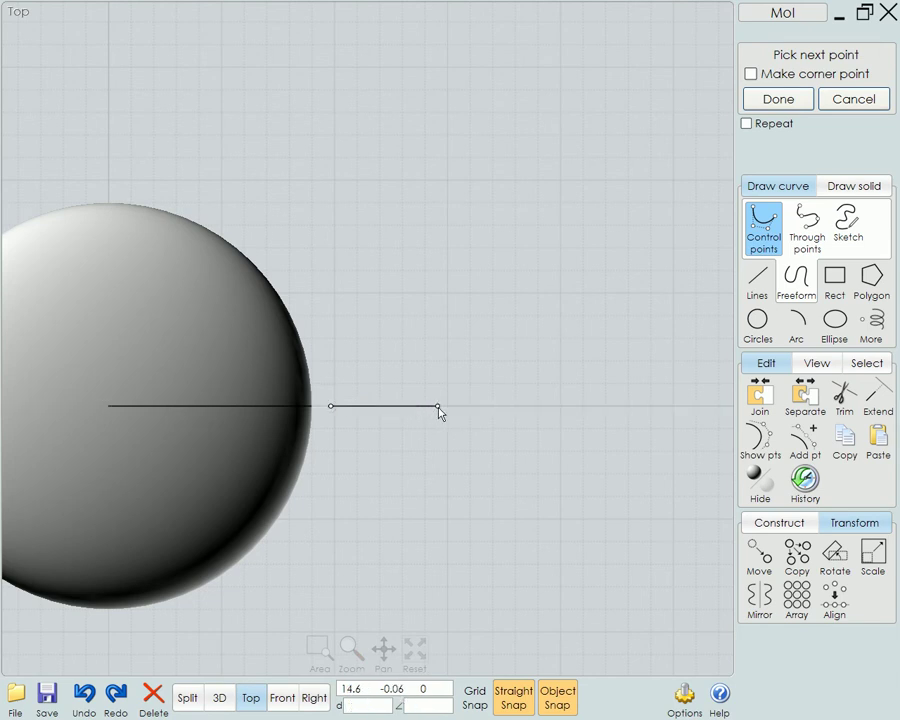
pyautogui.click(437, 406)
pyautogui.click(551, 363)
pyautogui.click(601, 279)
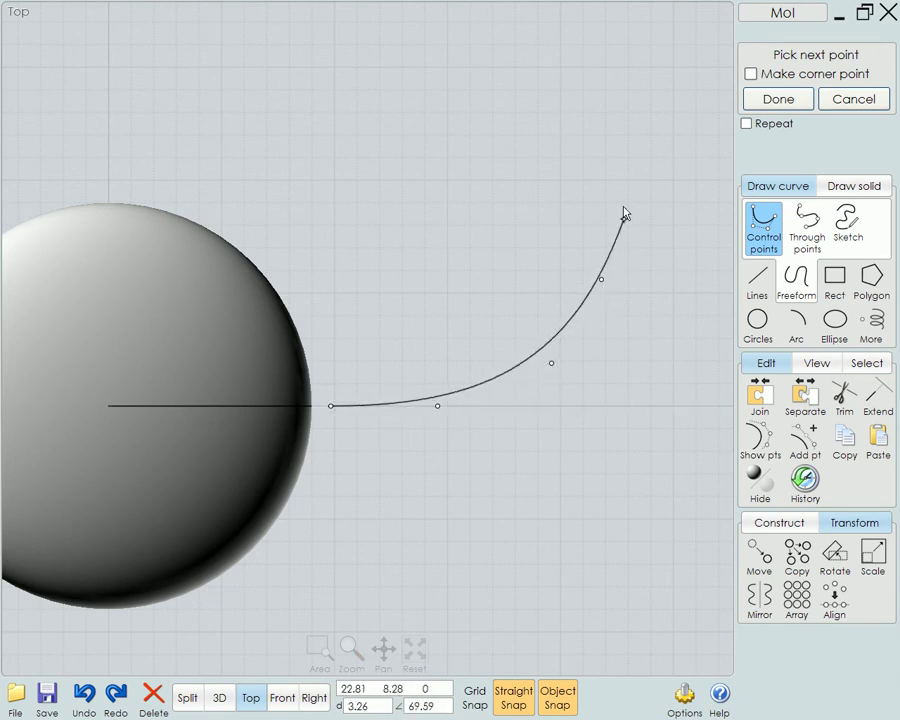
pyautogui.click(622, 202)
pyautogui.click(641, 132)
pyautogui.click(680, 96)
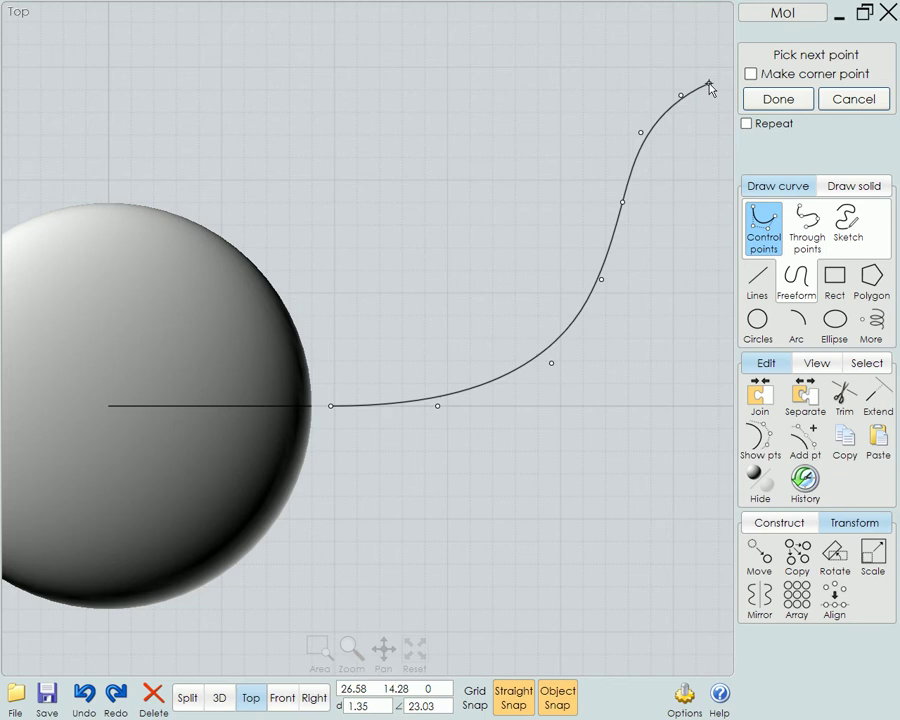
pyautogui.moveTo(706, 84); pyautogui.dragTo(599, 137, button='right')
pyautogui.click(624, 123)
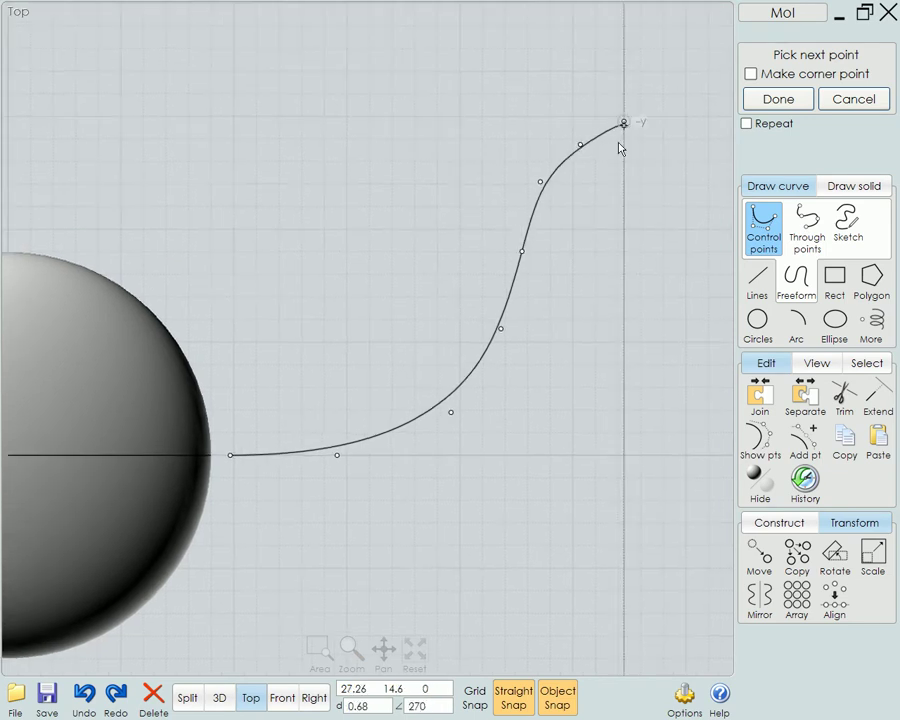
pyautogui.rightClick(585, 224)
# Drag the S-curve's control points to smooth it, easing its end toward horizontal, then hide the points.
pyautogui.click(527, 243)
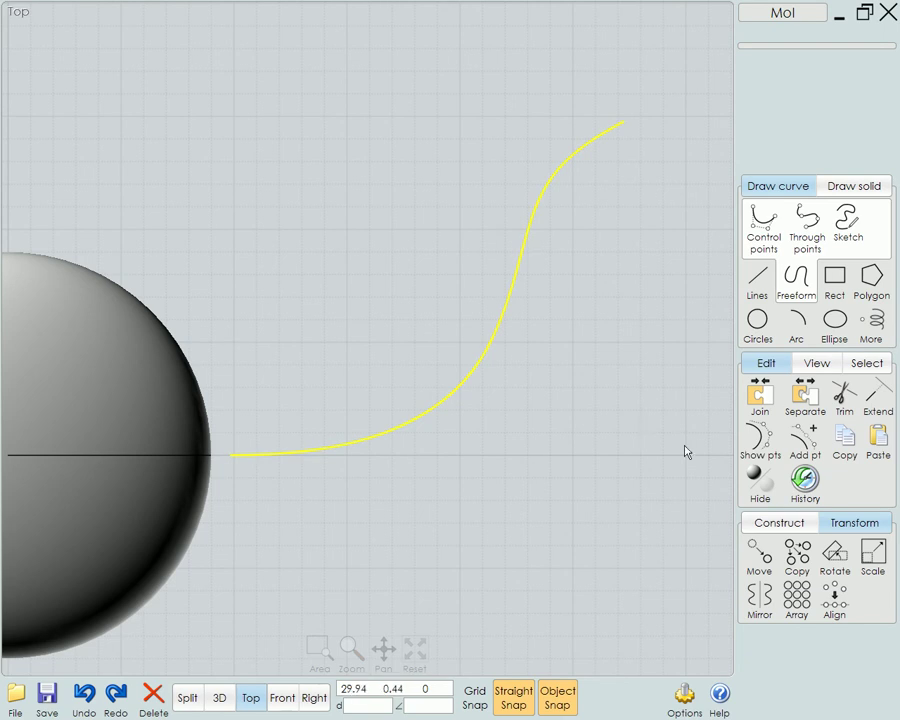
pyautogui.click(760, 447)
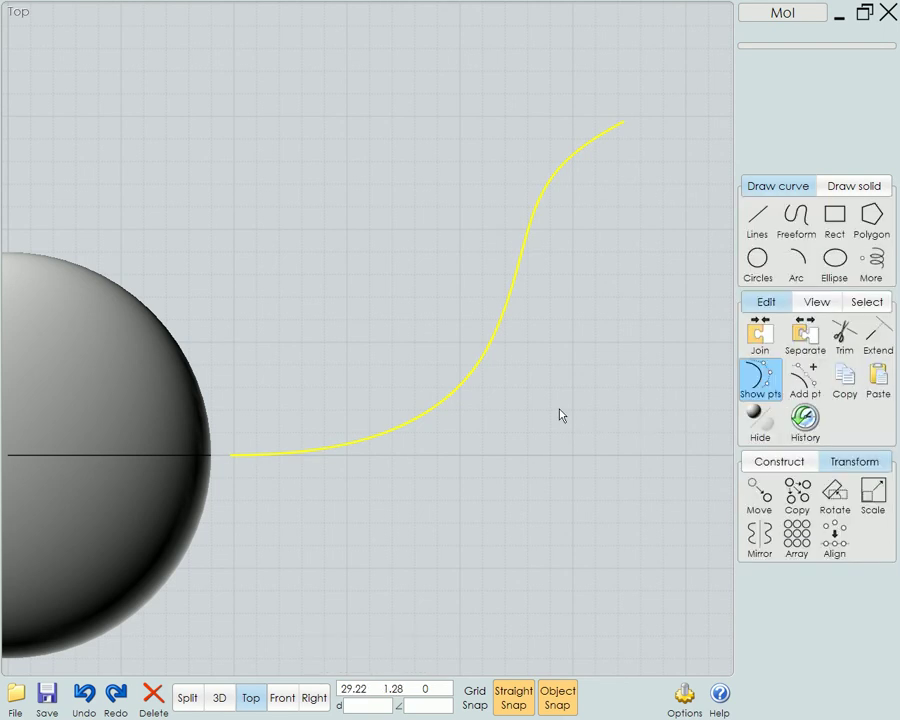
pyautogui.moveTo(451, 413); pyautogui.dragTo(428, 440)
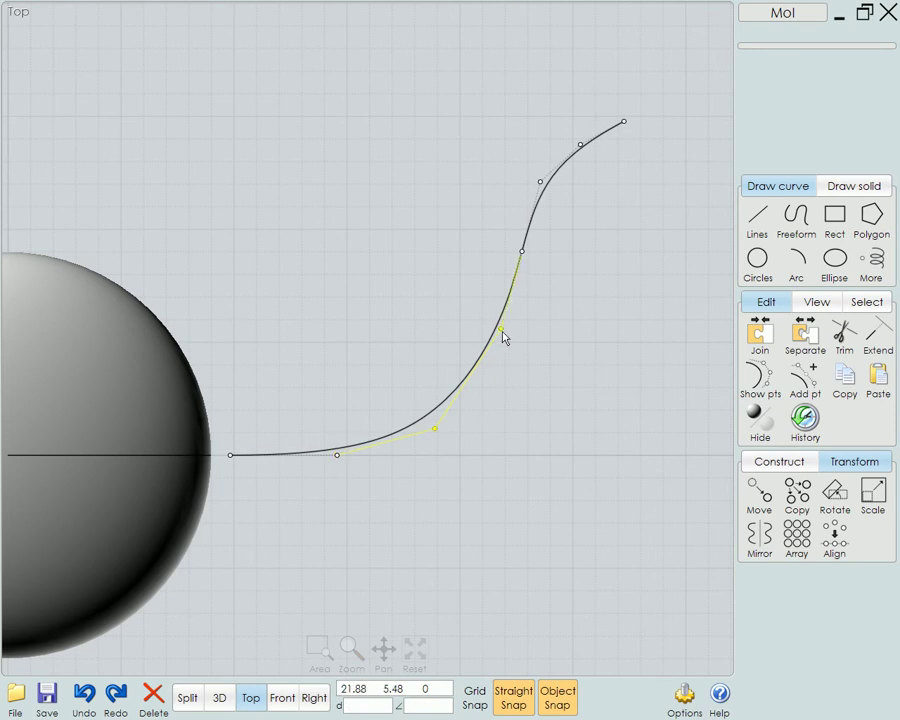
pyautogui.moveTo(501, 330); pyautogui.dragTo(488, 344)
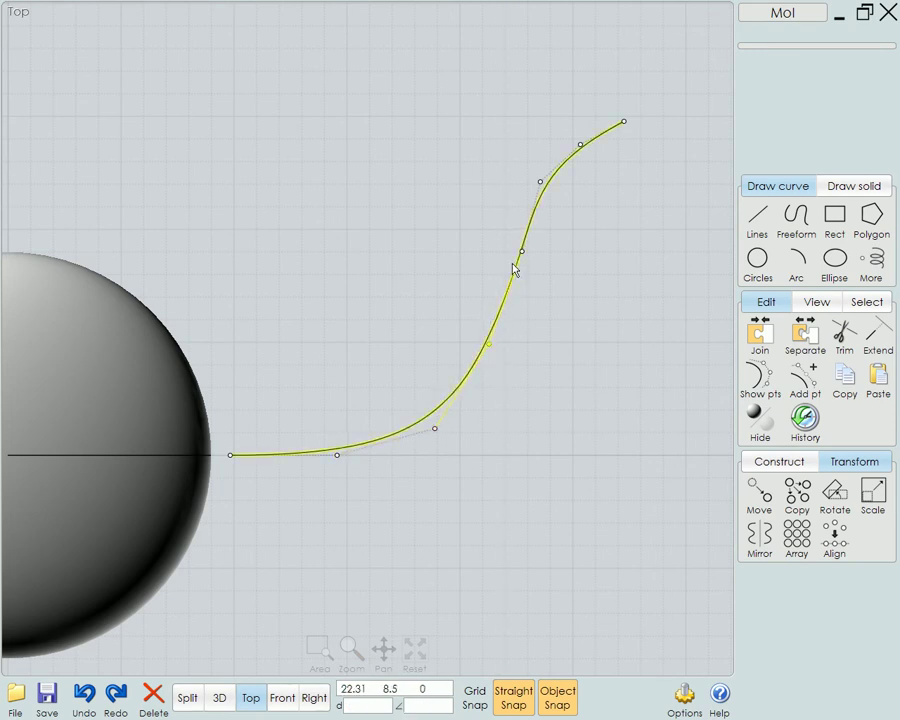
pyautogui.moveTo(521, 250); pyautogui.dragTo(514, 272)
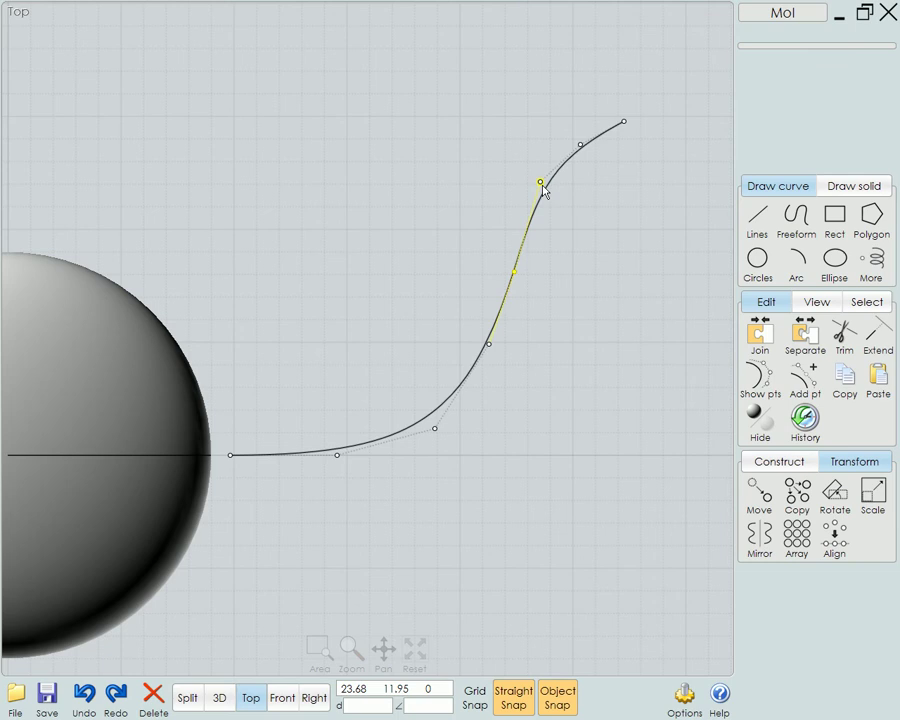
pyautogui.moveTo(540, 182); pyautogui.dragTo(552, 204)
pyautogui.moveTo(580, 145); pyautogui.dragTo(596, 163)
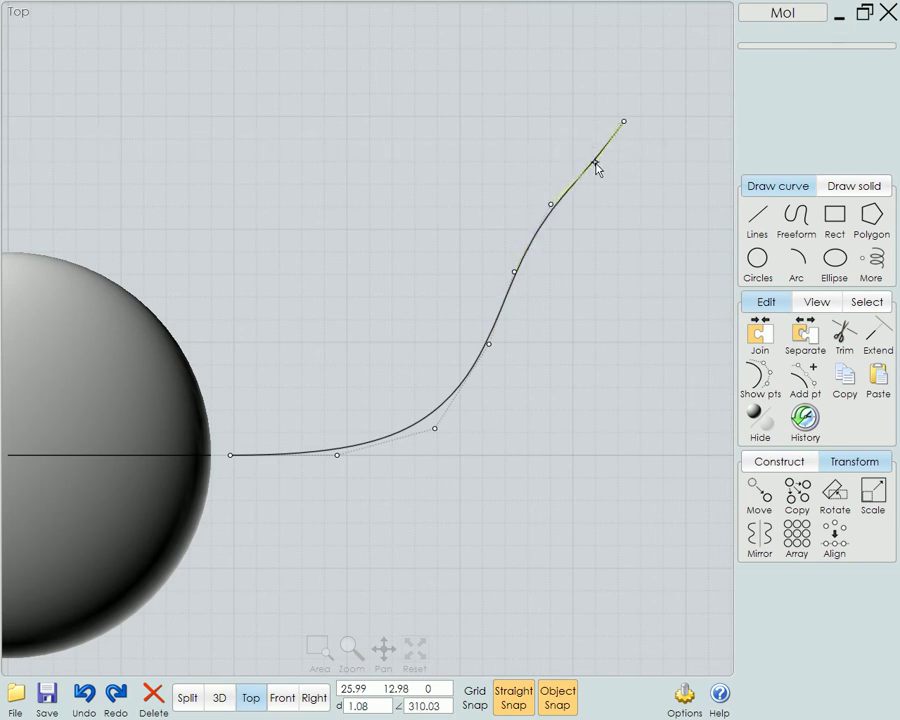
pyautogui.moveTo(623, 121); pyautogui.dragTo(655, 145)
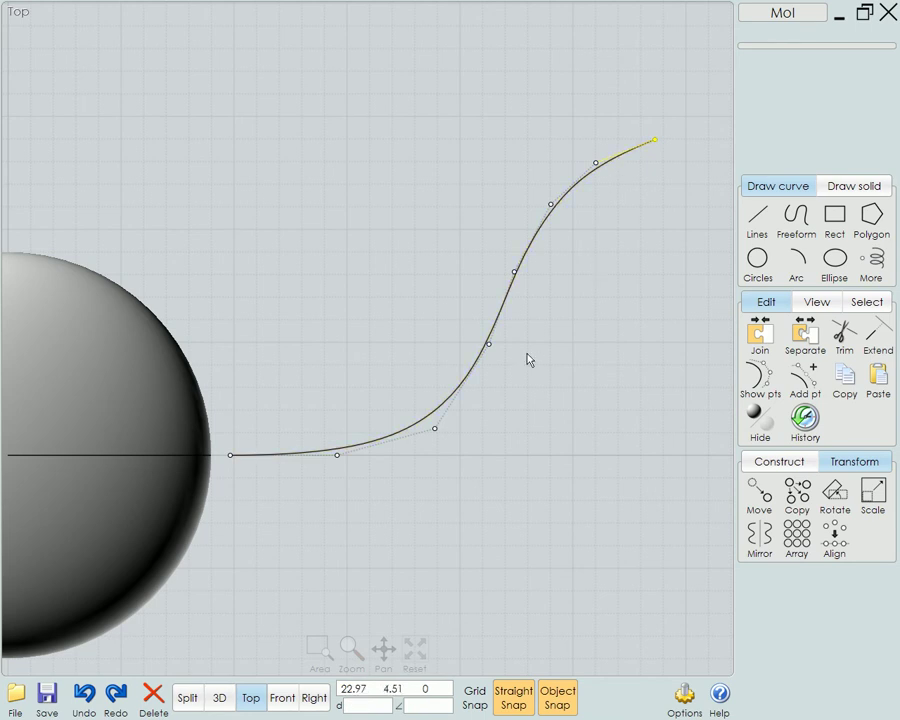
pyautogui.press('Escape')
pyautogui.click(488, 337)
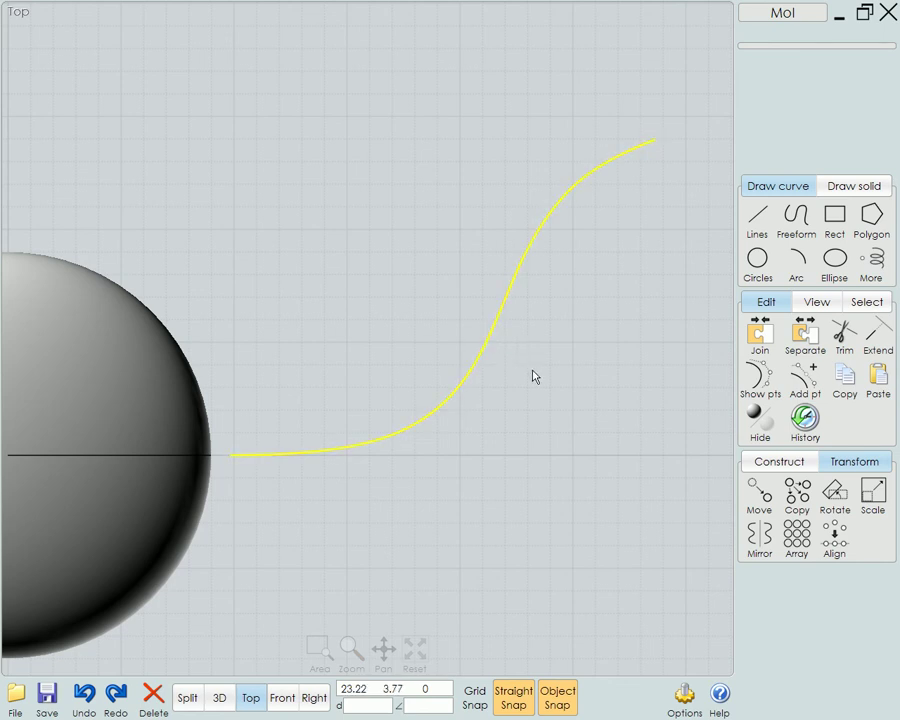
pyautogui.press('Escape')
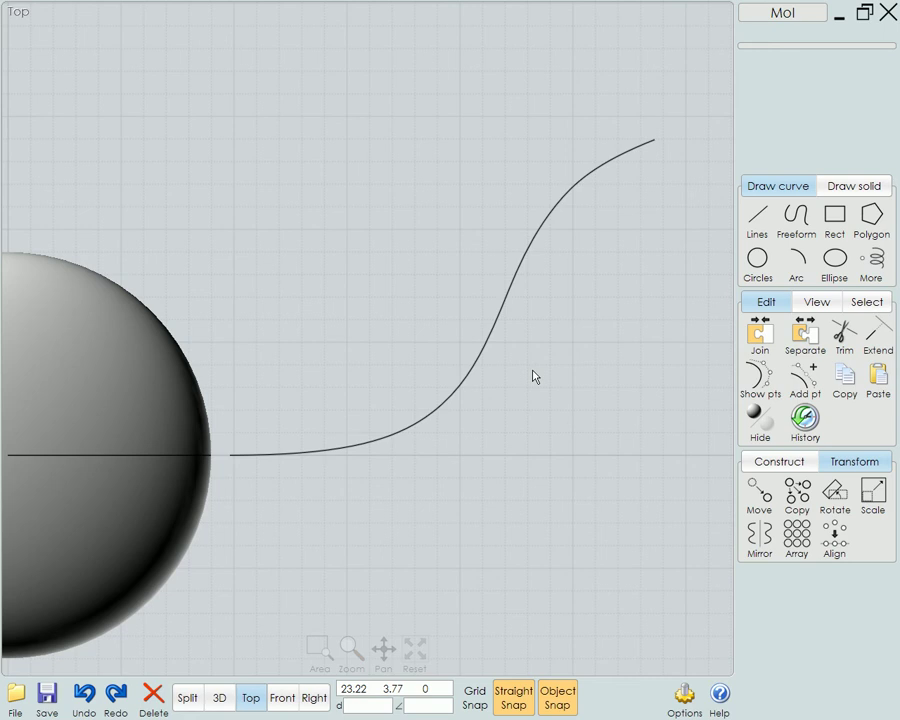
# Draw a centre circle of radius 1.65 just below the S-curve's starting end.
pyautogui.scroll(-2, 533, 378)
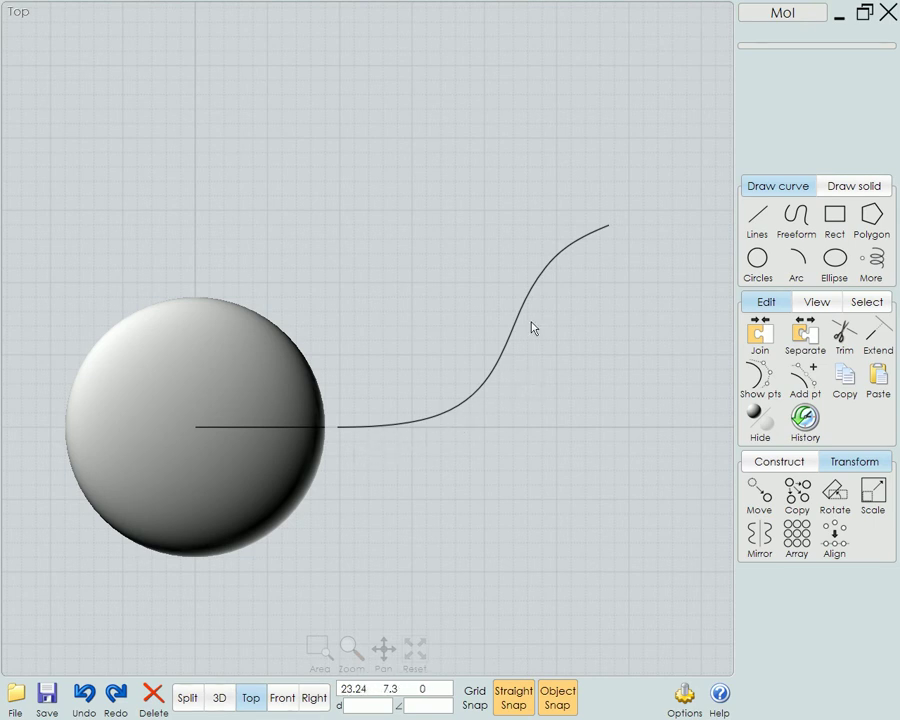
pyautogui.click(758, 272)
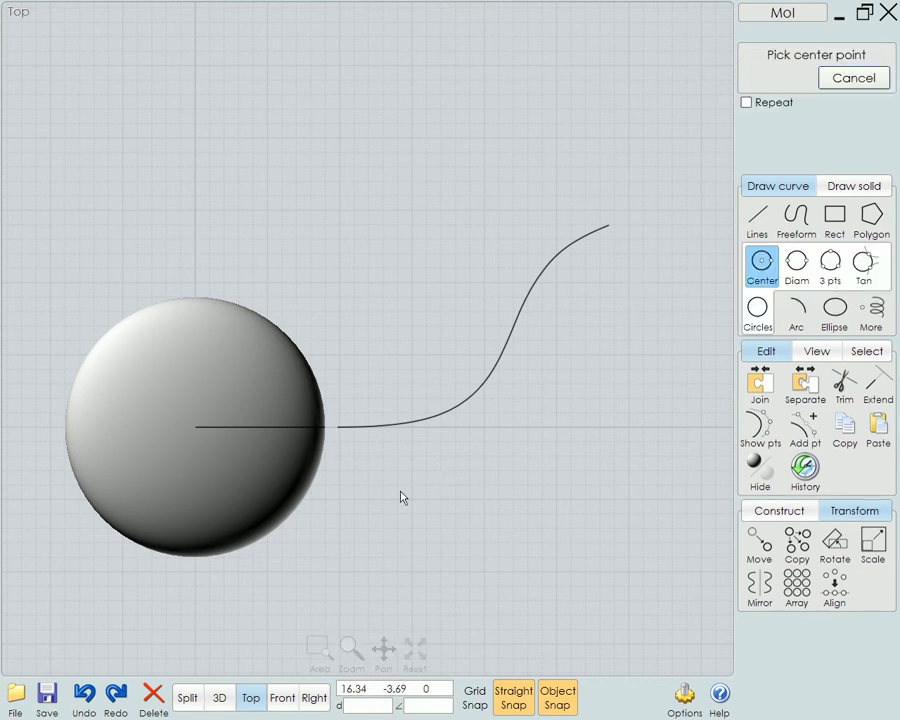
pyautogui.click(350, 509)
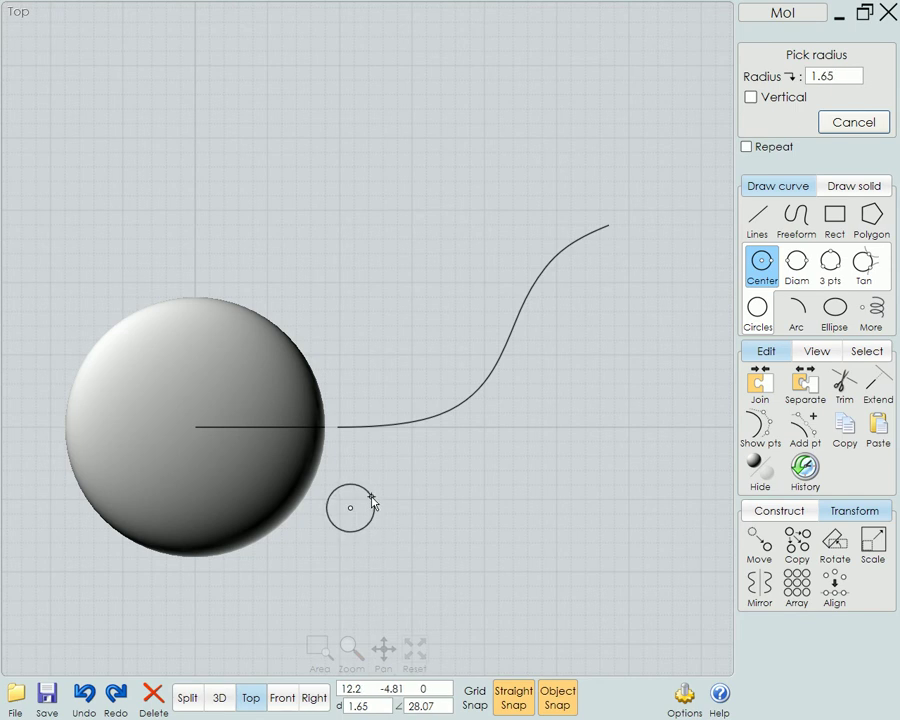
pyautogui.click(371, 502)
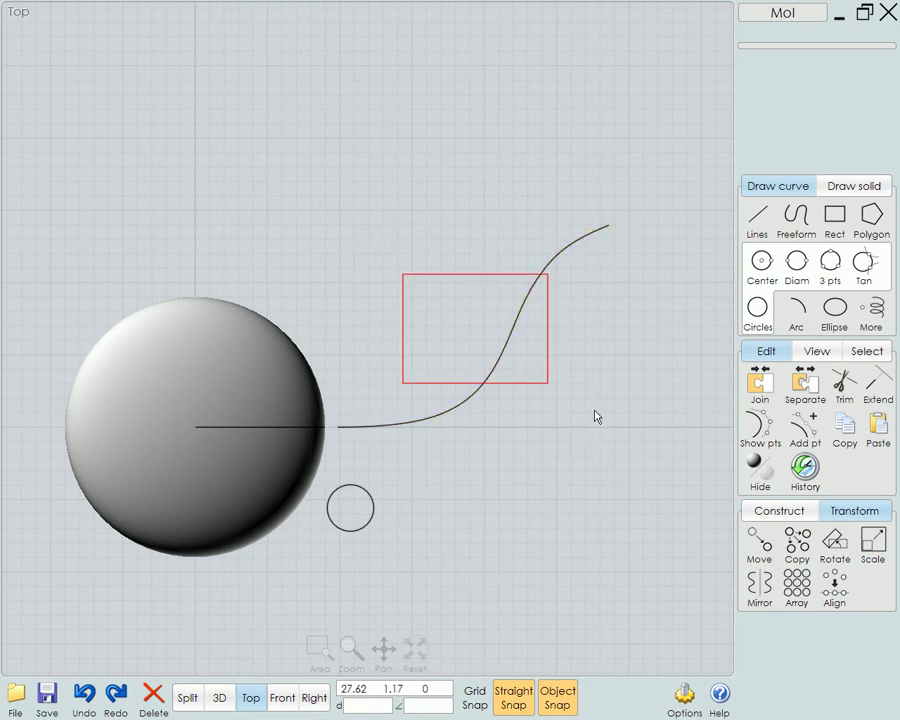
# Select the S-curve near its lower end, just above the small circle.
pyautogui.click(343, 436)
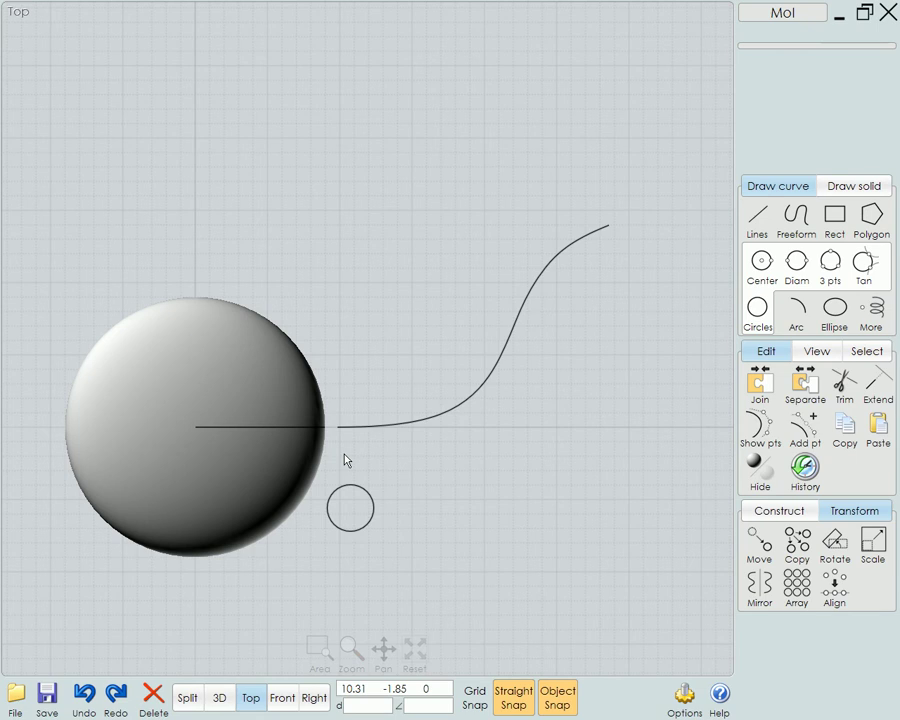
# Sweep the small circle along the S-curve rail with a Pointy end to form a tapered arm.
pyautogui.click(371, 502)
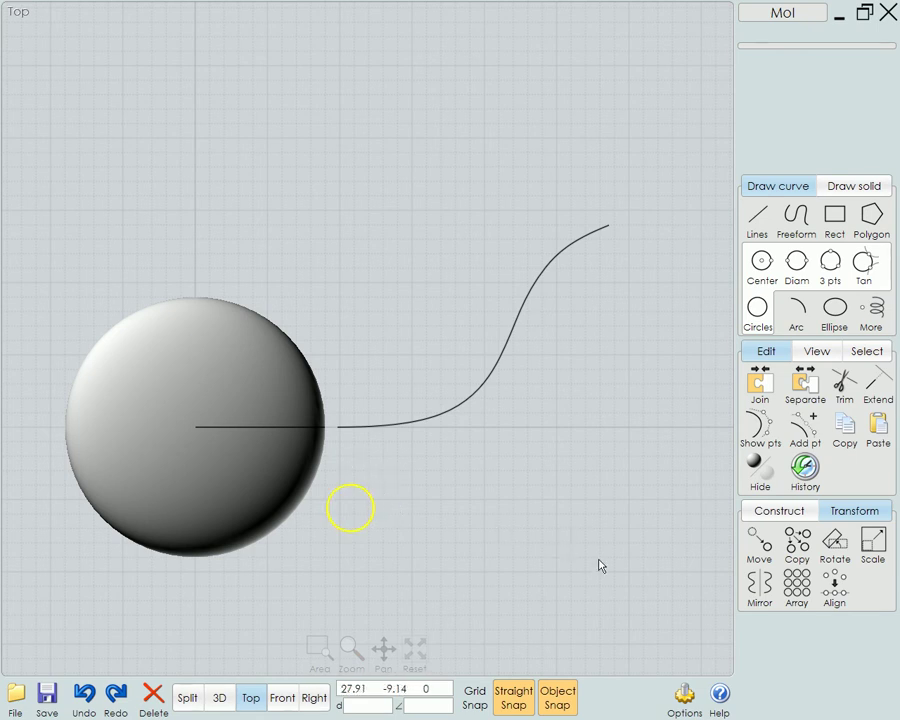
pyautogui.click(779, 511)
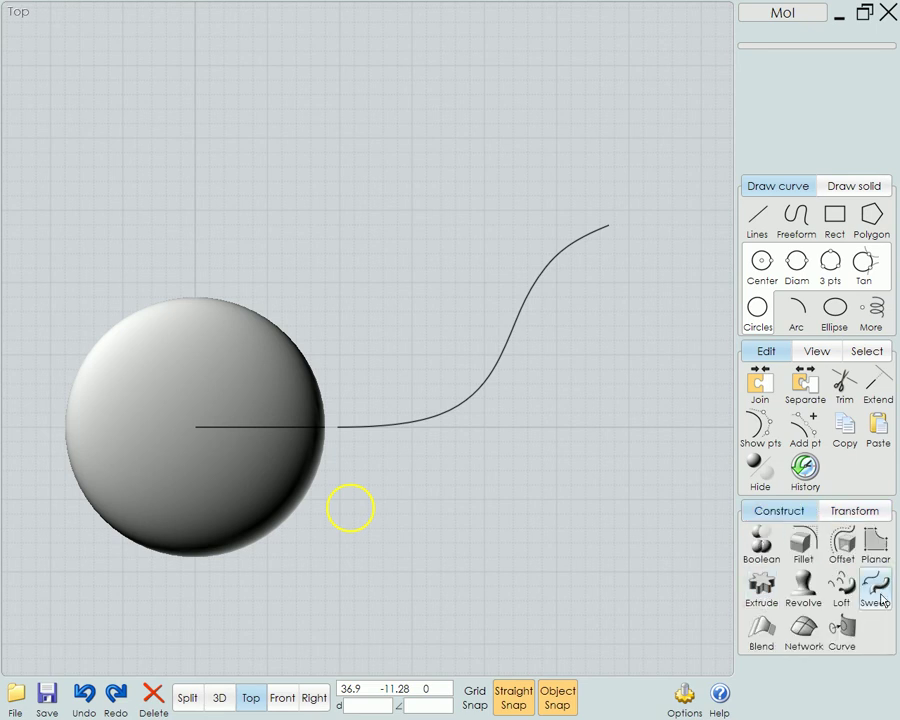
pyautogui.click(348, 427)
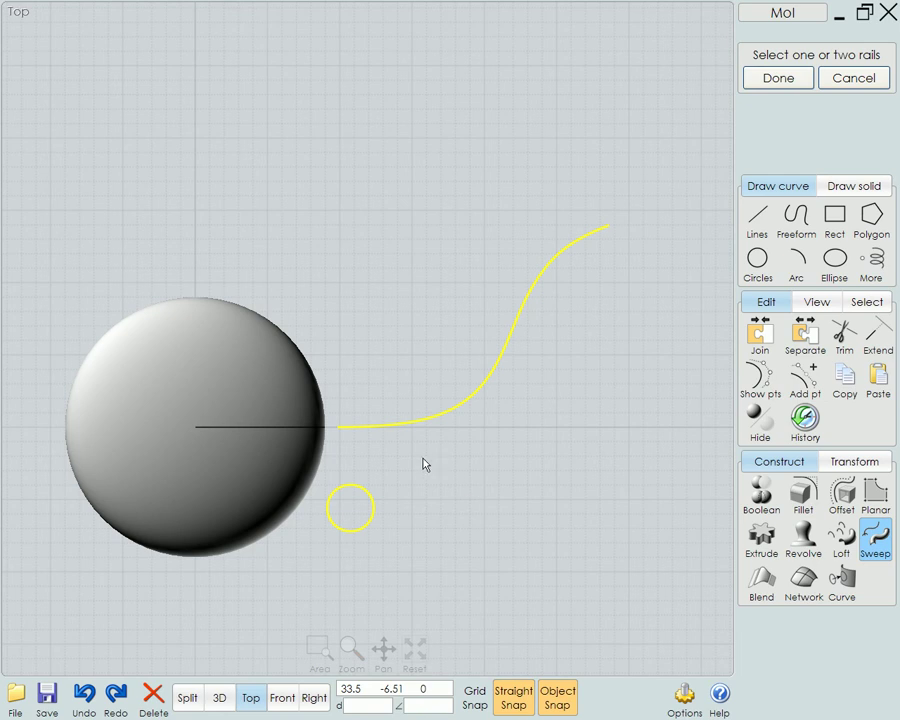
pyautogui.rightClick(397, 468)
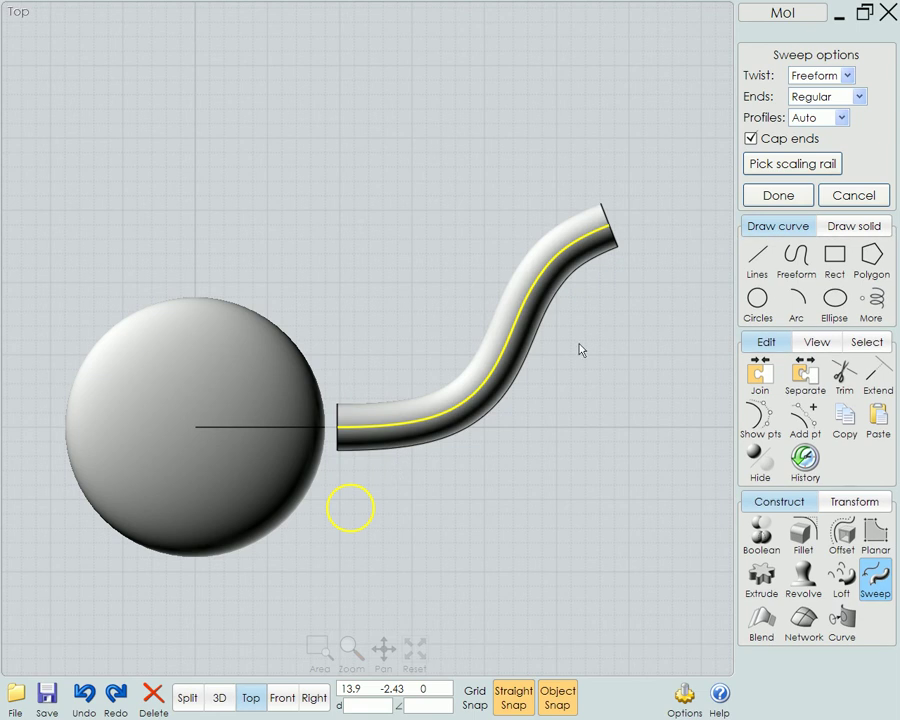
pyautogui.click(836, 98)
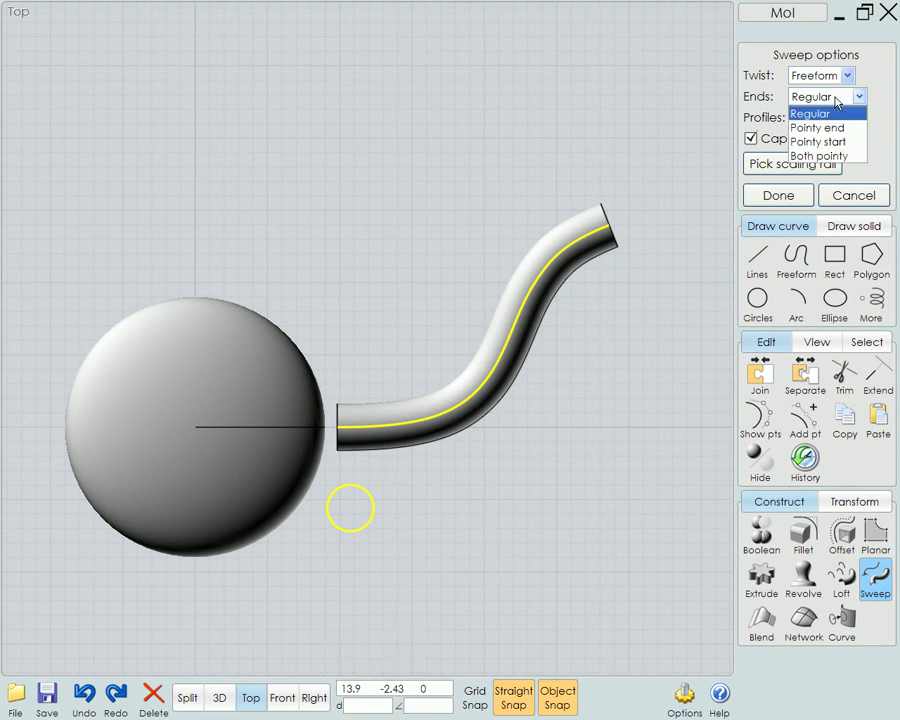
pyautogui.click(817, 129)
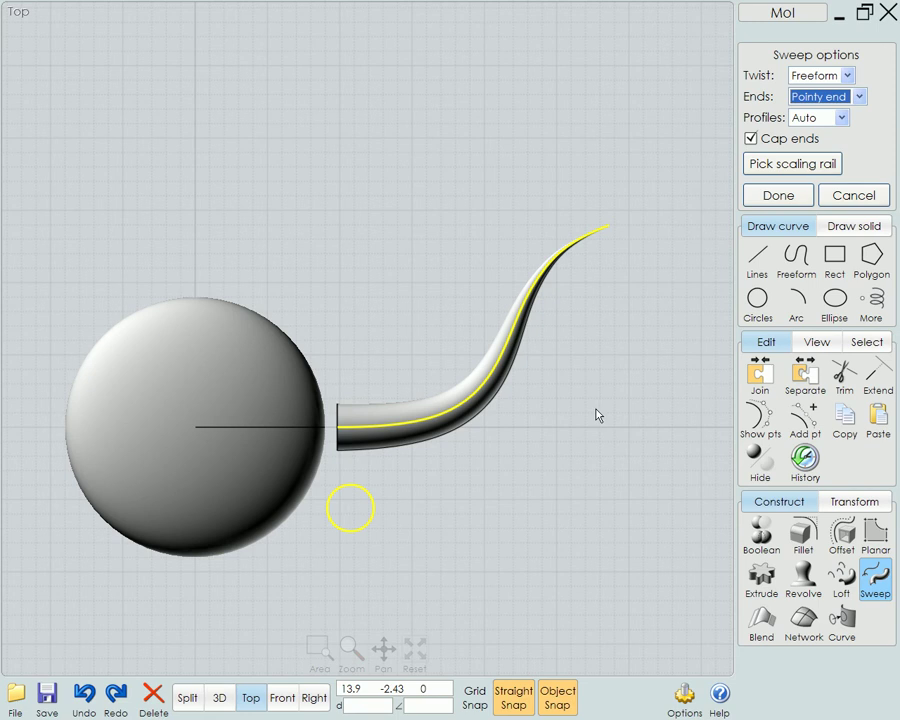
pyautogui.press('Return')
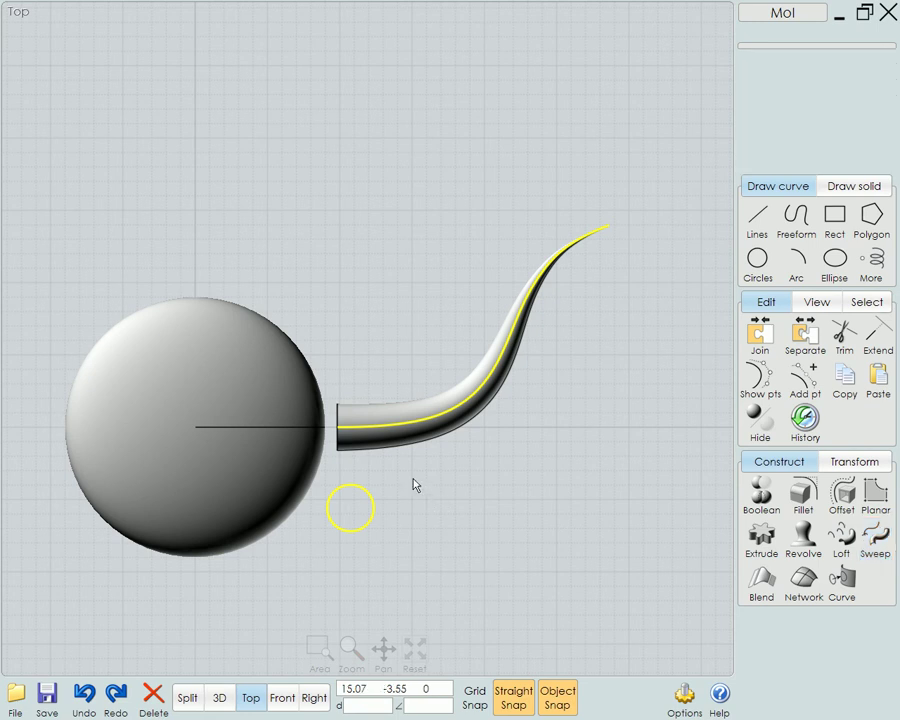
# Drag the tapered arm left so its thick end sinks into the disk's edge.
pyautogui.press('Escape')
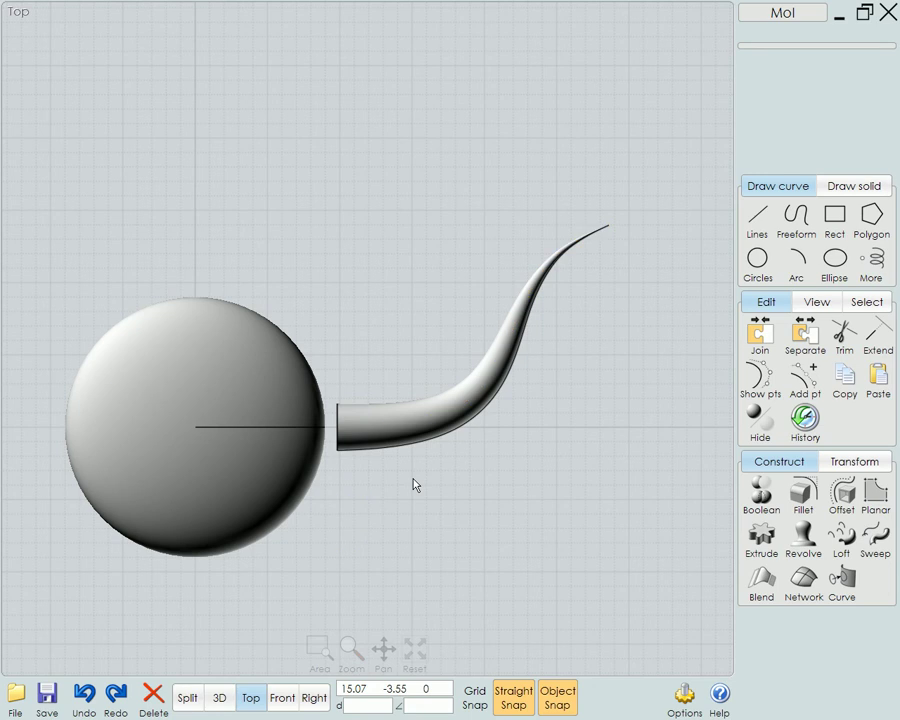
pyautogui.click(397, 427)
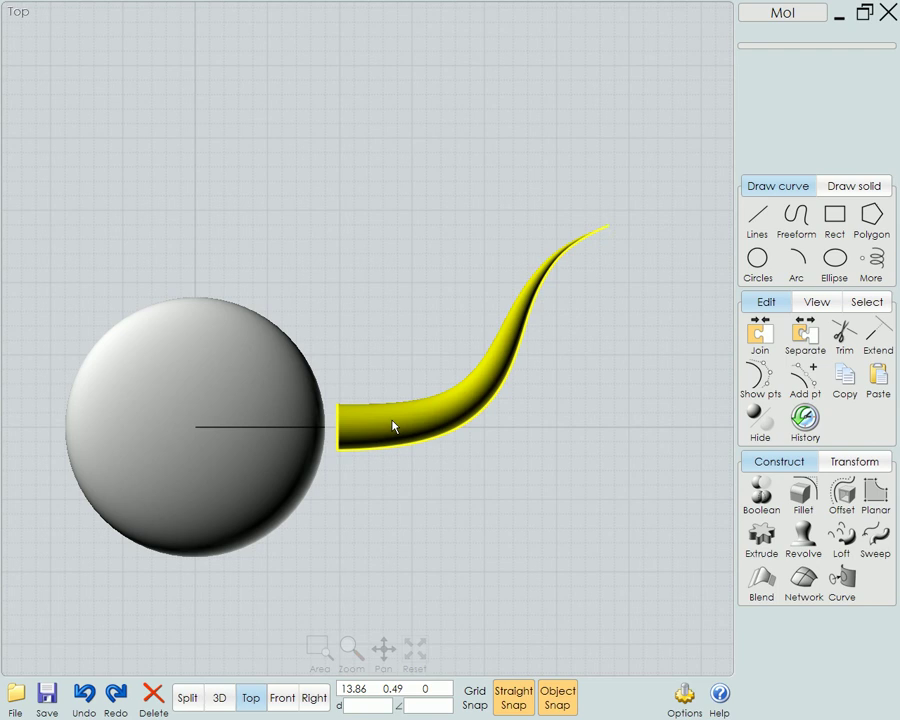
pyautogui.moveTo(397, 427); pyautogui.dragTo(360, 426)
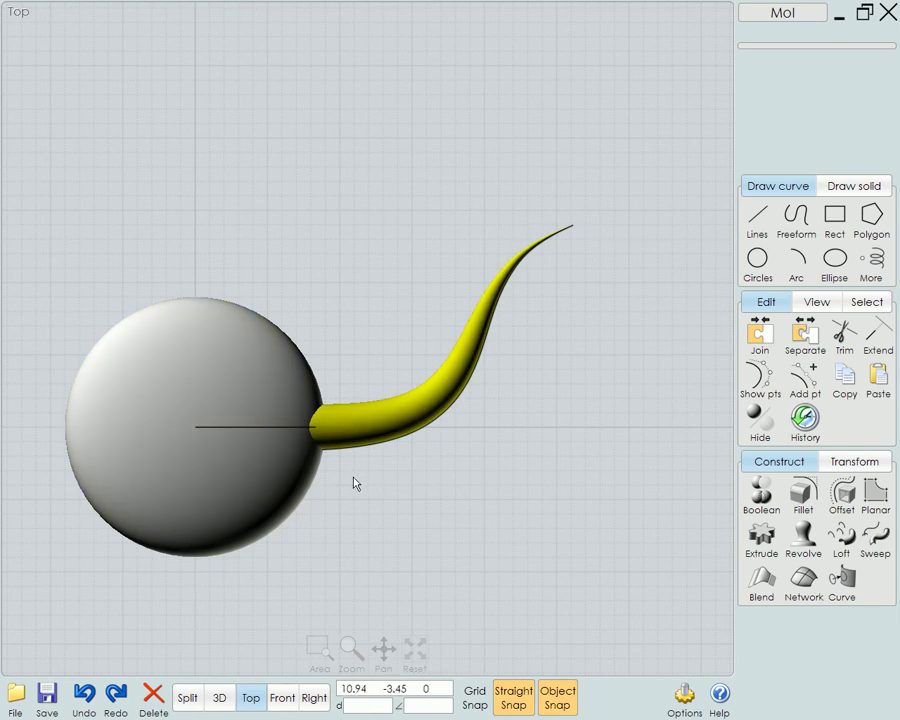
# Start a circular array of the arm centred on the sphere's centre.
pyautogui.click(858, 463)
pyautogui.click(797, 535)
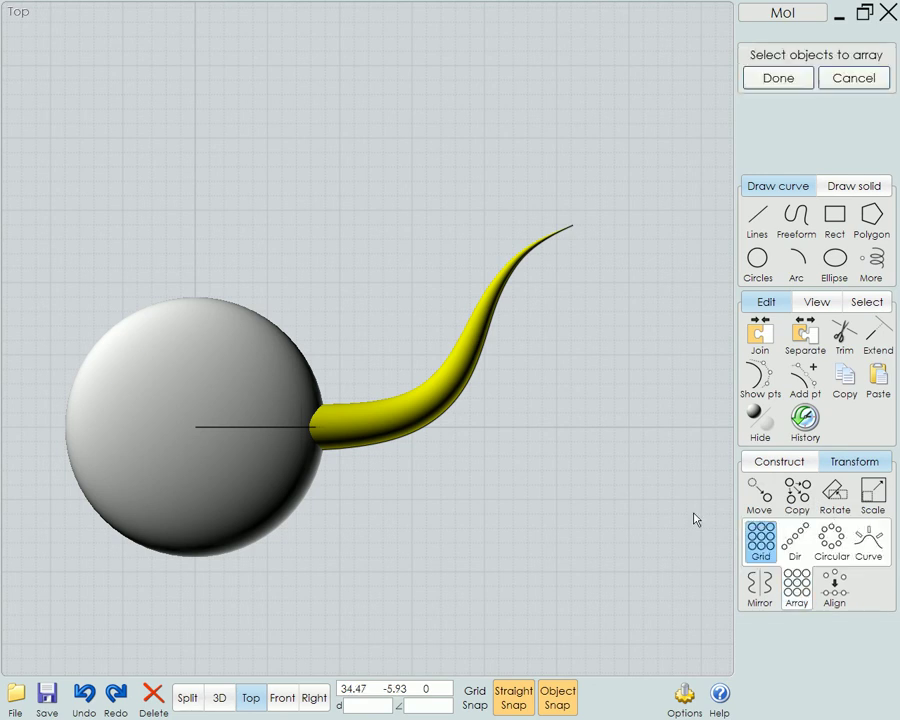
pyautogui.click(834, 544)
pyautogui.press('Return')
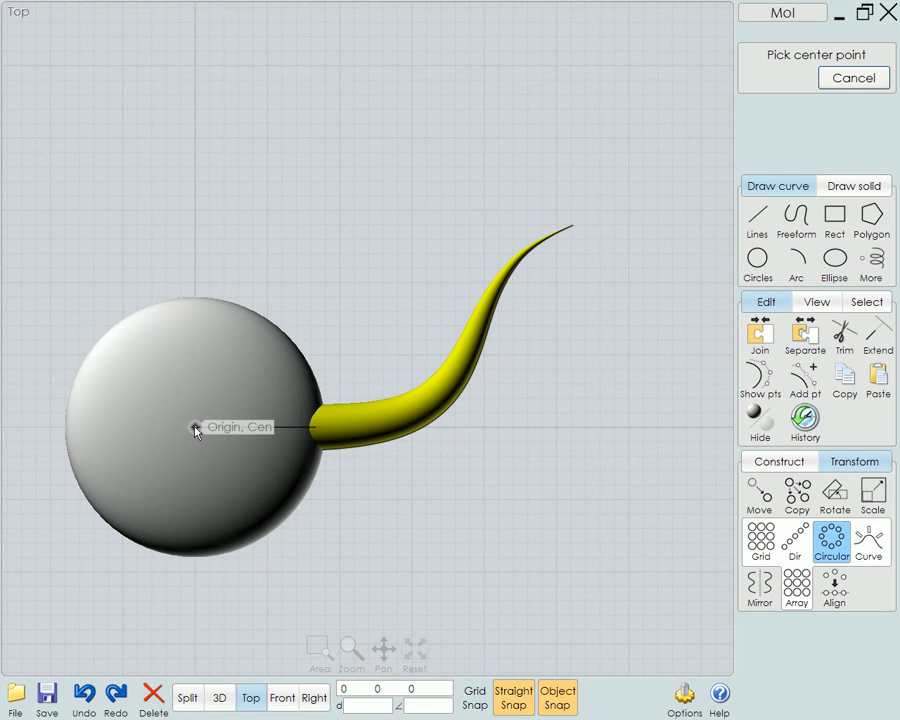
pyautogui.press('Return')
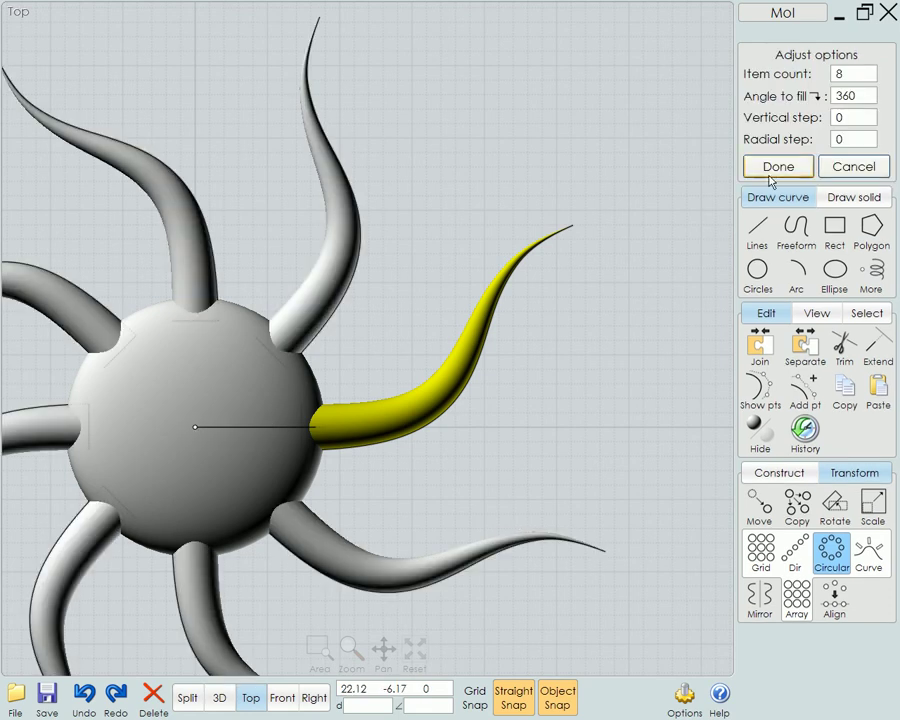
# Set the array item count to 10 and finish the ten arms around the disk.
pyautogui.click(846, 73)
pyautogui.click(781, 177)
pyautogui.click(781, 203)
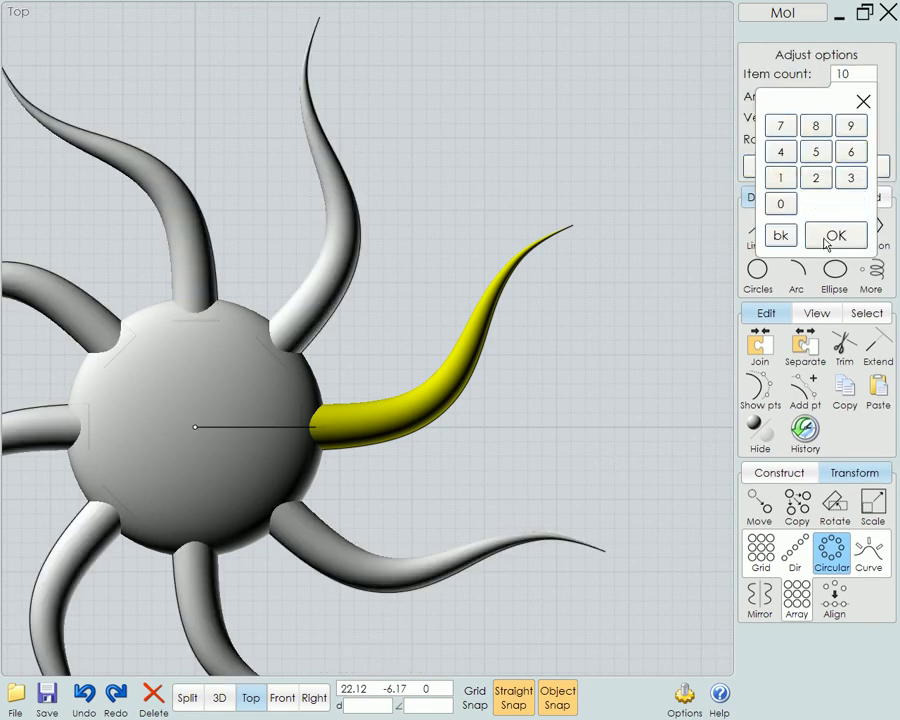
pyautogui.click(836, 235)
pyautogui.press('Return')
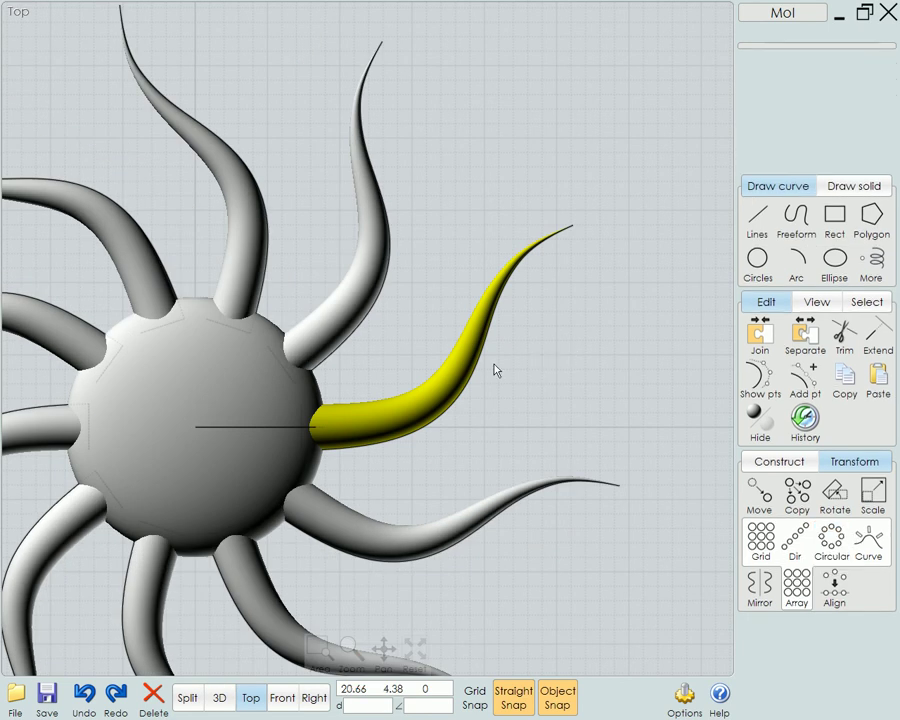
pyautogui.scroll(-3, 500, 372)
pyautogui.scroll(2, 540, 350)
pyautogui.scroll(-1, 562, 338)
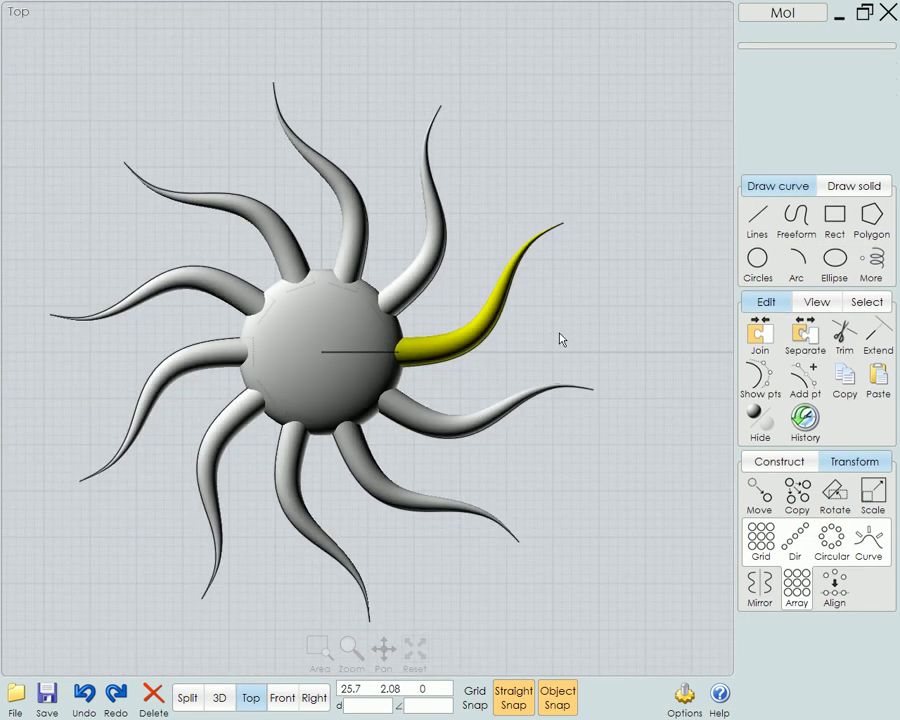
# Window-select the disk and all ten arms and Boolean-union them.
pyautogui.click(542, 143)
pyautogui.moveTo(531, 155); pyautogui.dragTo(166, 497)
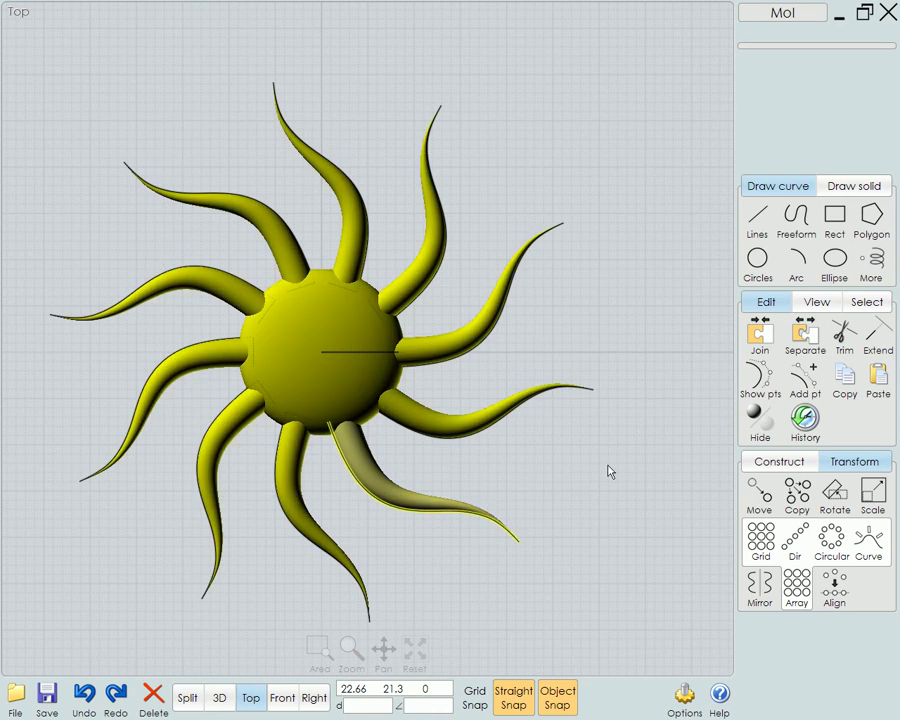
pyautogui.click(778, 463)
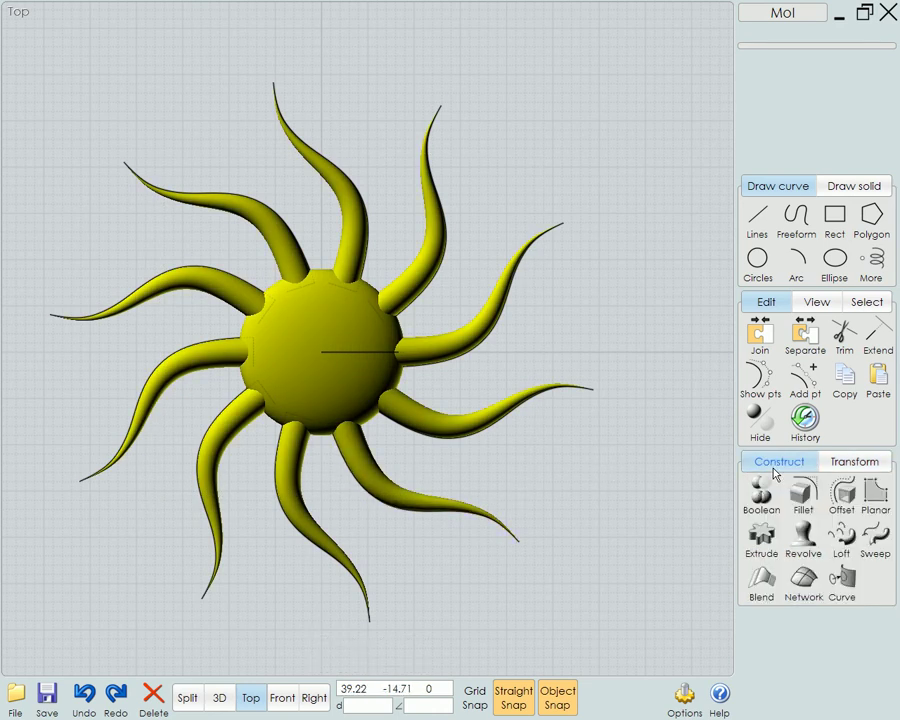
pyautogui.click(765, 500)
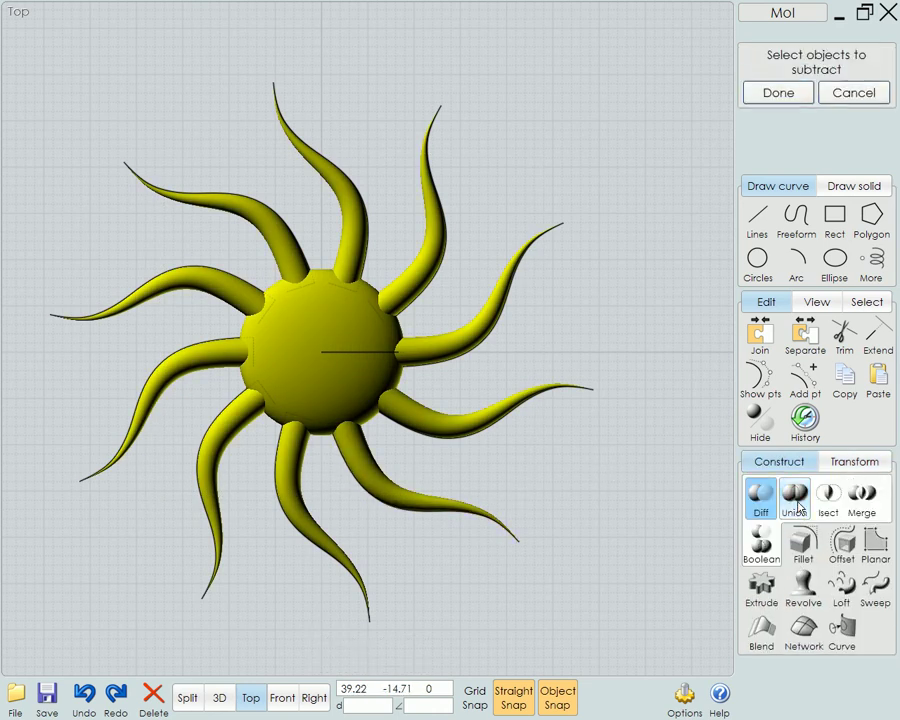
pyautogui.click(796, 505)
pyautogui.rightClick(622, 454)
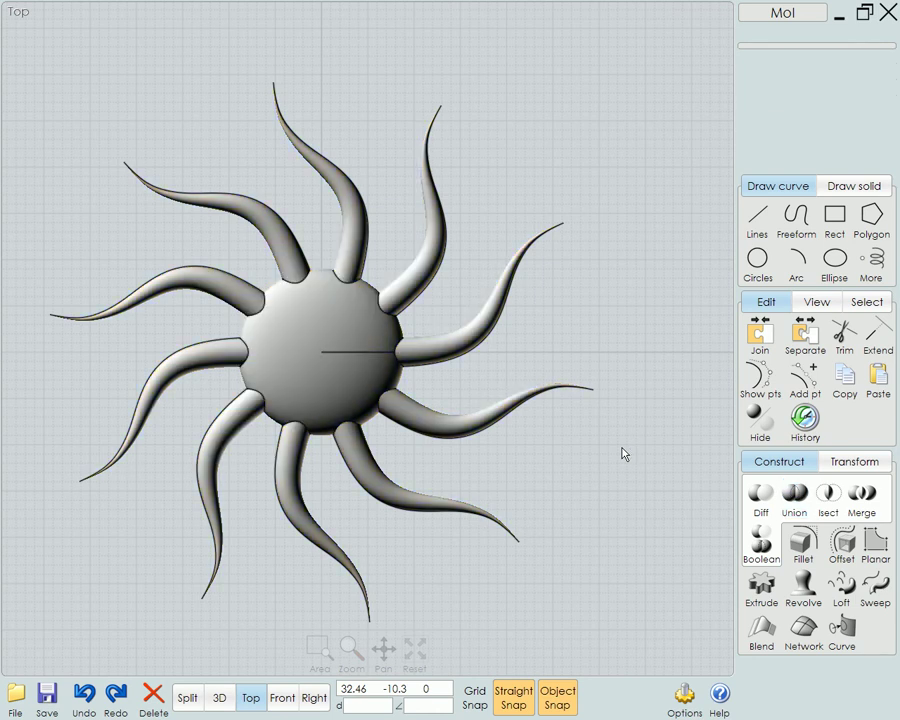
# Select the unioned solid and pick the seam edge where the upper arm meets the disk.
pyautogui.click(320, 300)
pyautogui.scroll(5, 300, 285)
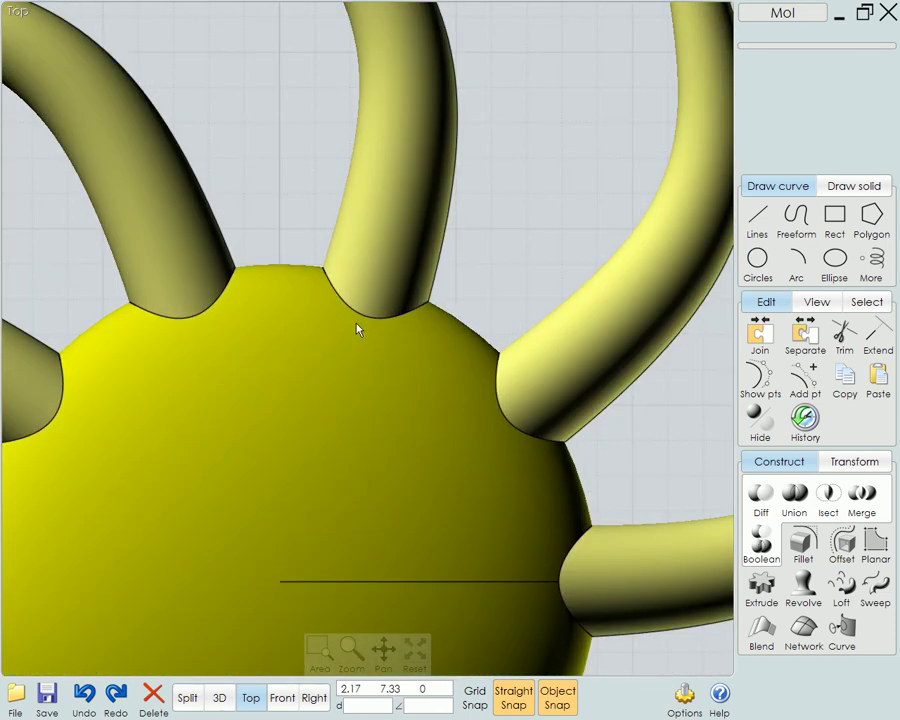
pyautogui.click(358, 316)
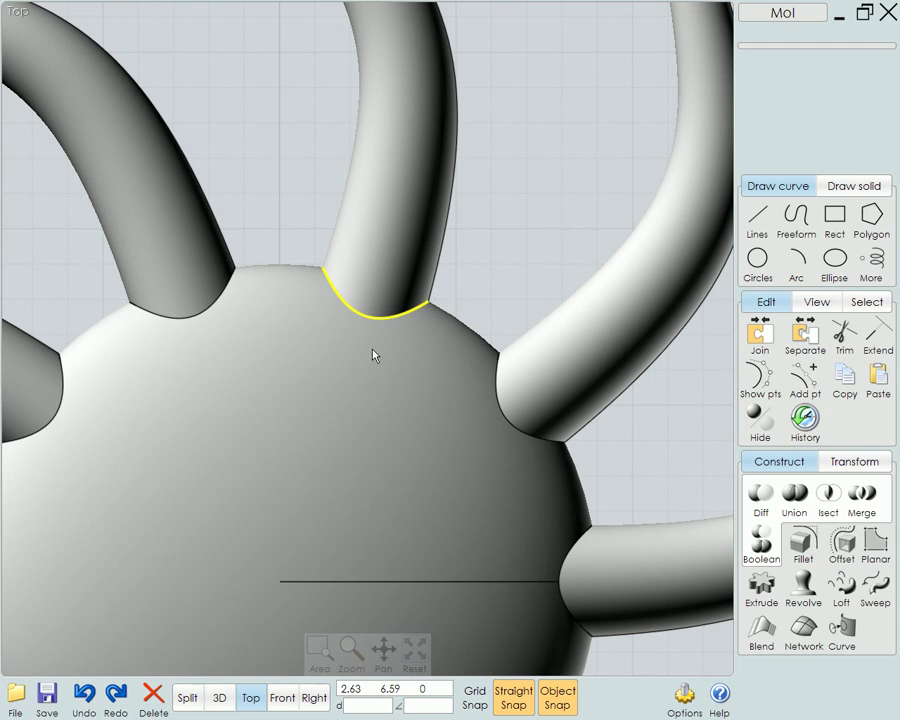
# Switch to the 3D perspective view, clear the edge selection, and orbit to a top-down angle.
pyautogui.click(219, 698)
pyautogui.moveTo(542, 552); pyautogui.dragTo(332, 552, button='right')
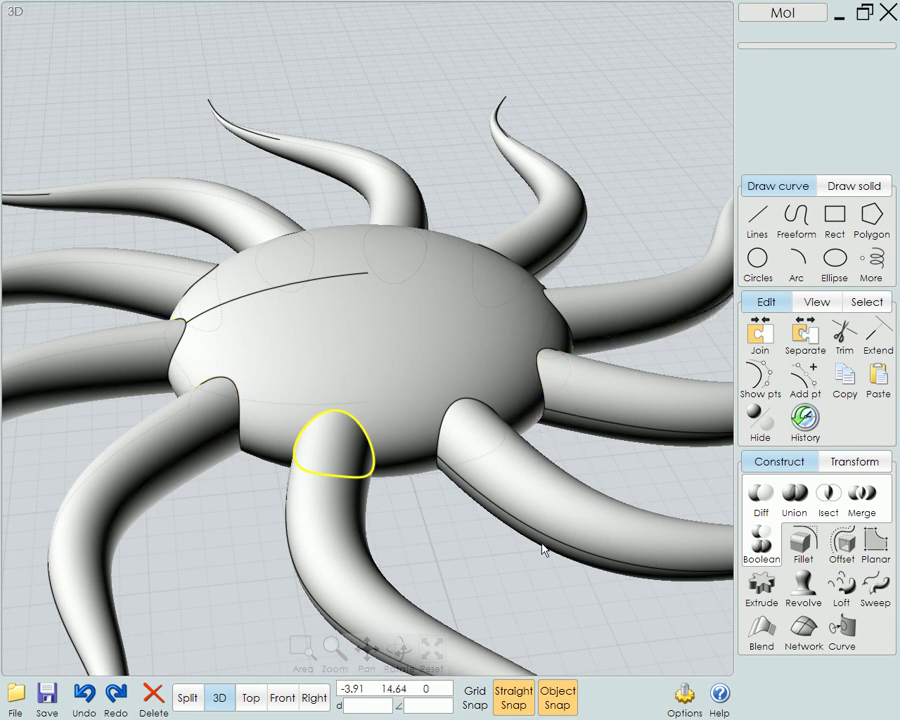
pyautogui.press('Escape')
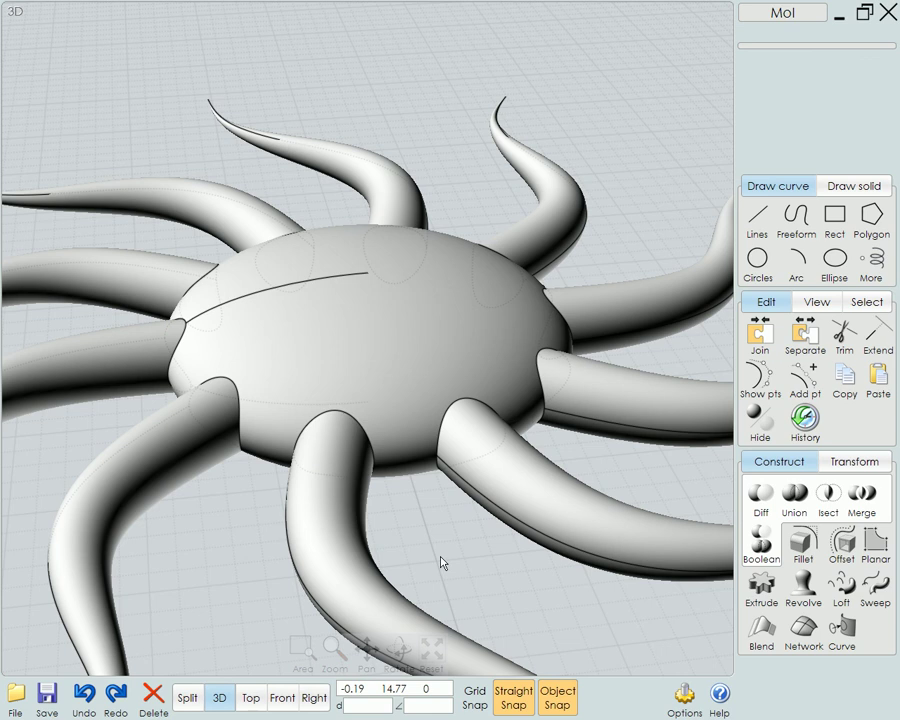
pyautogui.scroll(-2, 443, 565)
pyautogui.moveTo(272, 415); pyautogui.dragTo(492, 639, button='right')
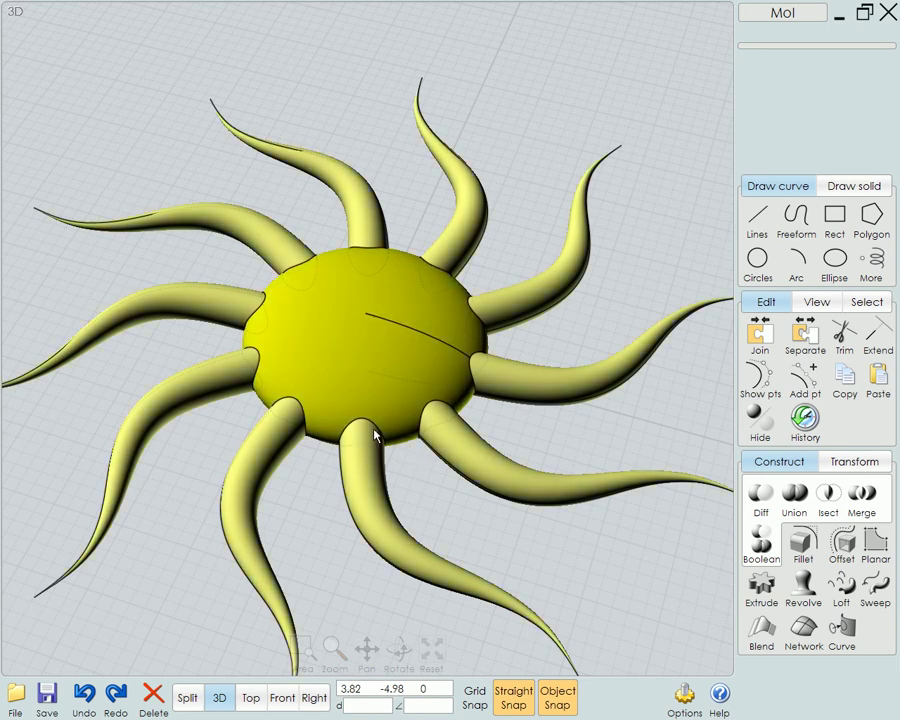
# Select the whole unioned sun solid instead of a single arm edge.
pyautogui.click(374, 432)
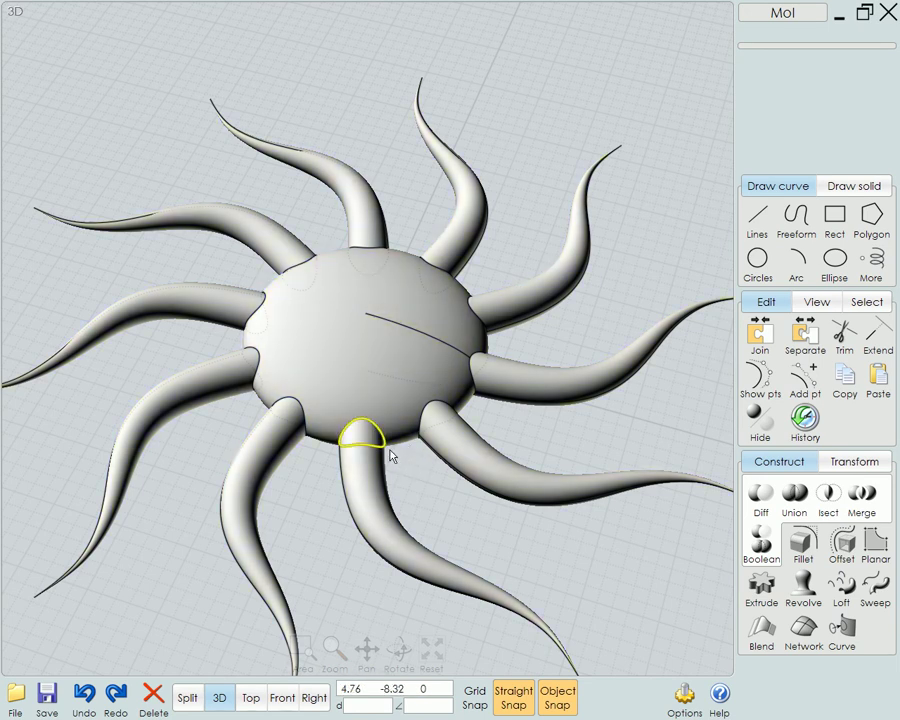
pyautogui.click(432, 501)
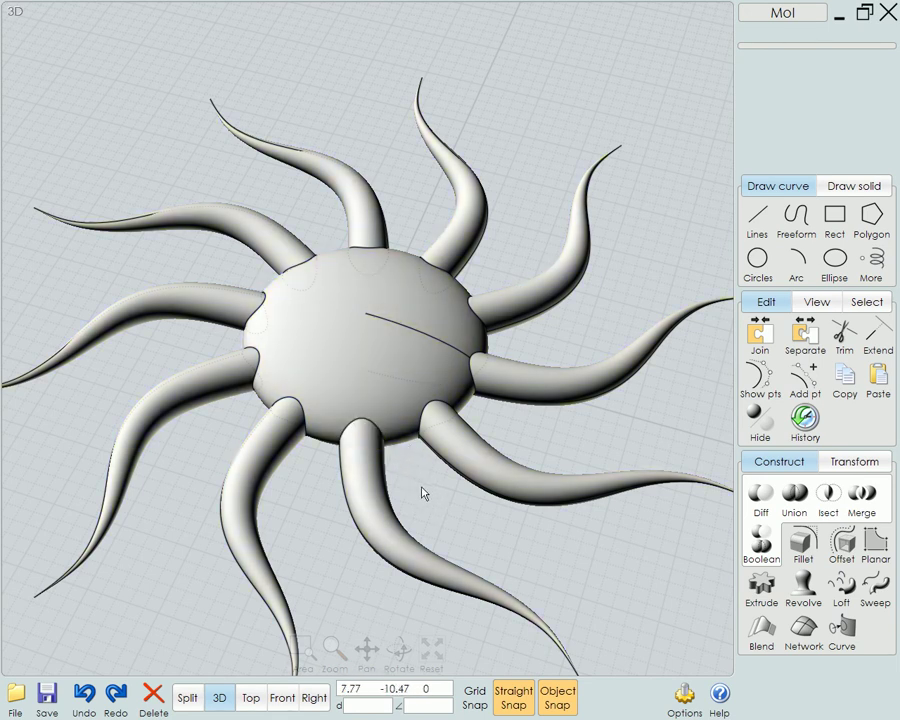
pyautogui.click(378, 406)
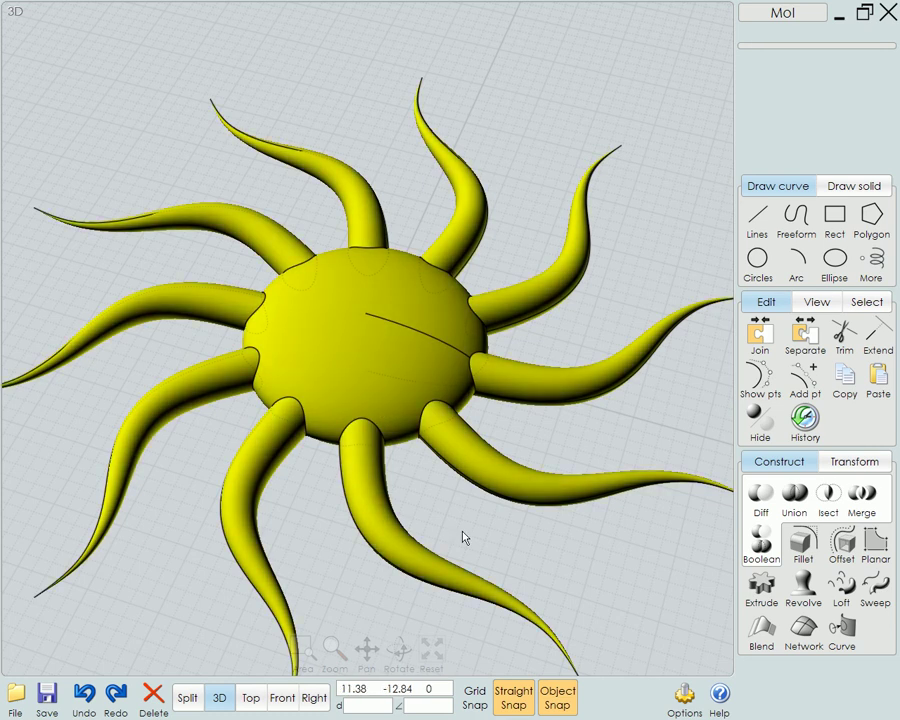
pyautogui.press('Escape')
pyautogui.scroll(-2, 366, 489)
pyautogui.click(366, 489)
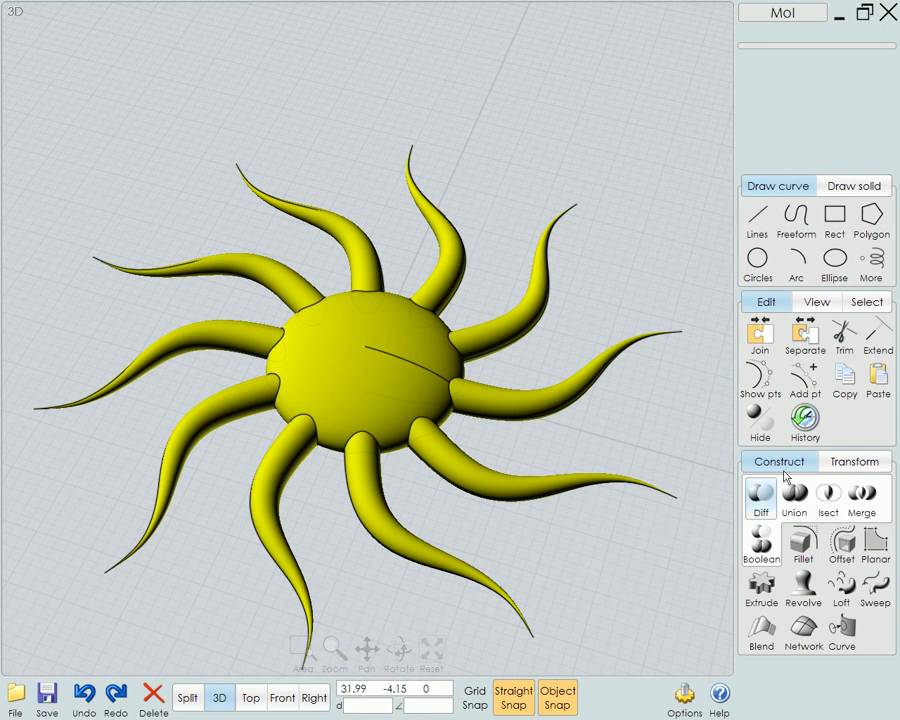
# Fillet the selected sun solid's arm-to-disk joints with a radius of 0.5.
pyautogui.click(803, 541)
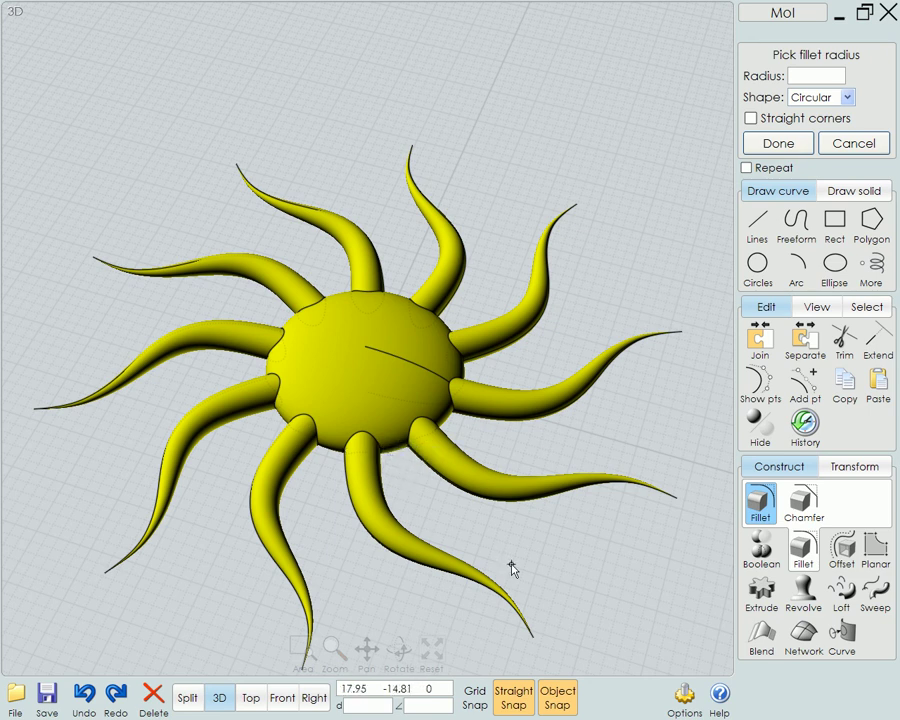
pyautogui.write('0.5')
pyautogui.press('Return')
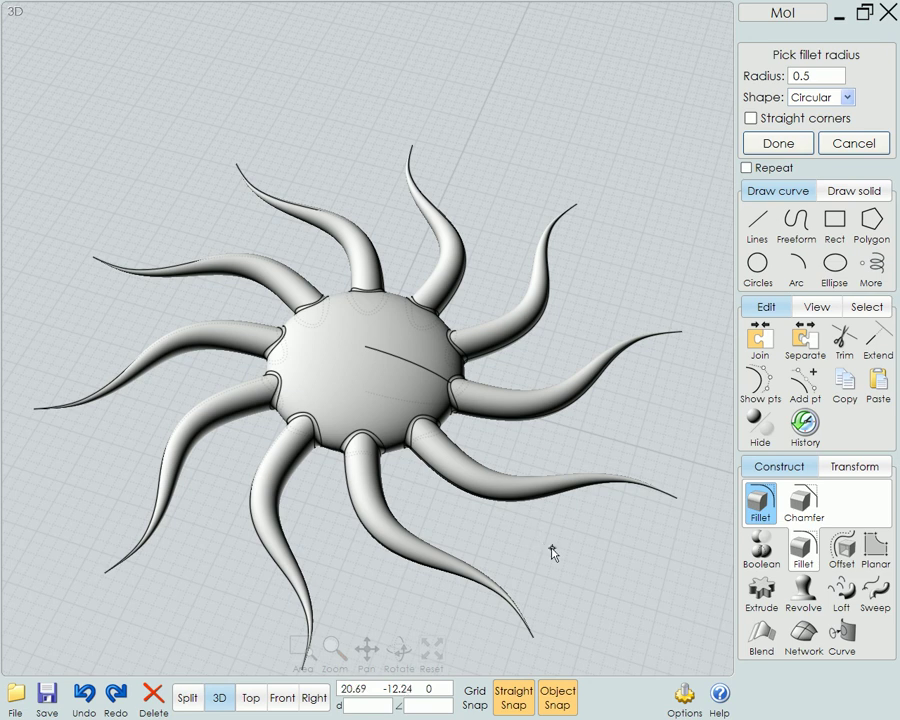
# Enlarge the arm-joint fillet to radius 1.4 with two picked points and finish the fillet.
pyautogui.click(531, 544)
pyautogui.click(545, 551)
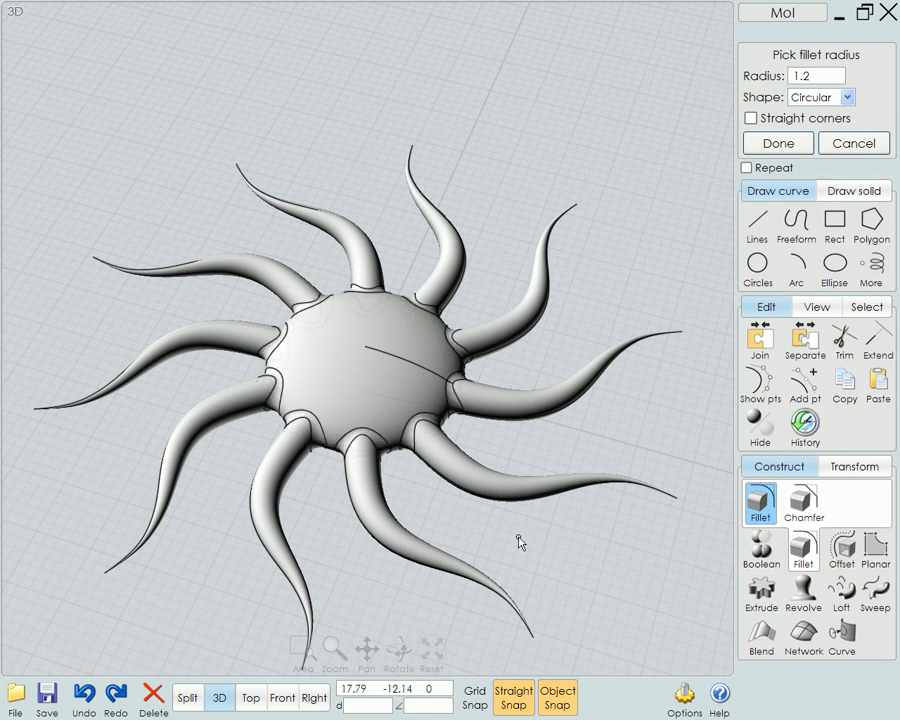
pyautogui.click(518, 538)
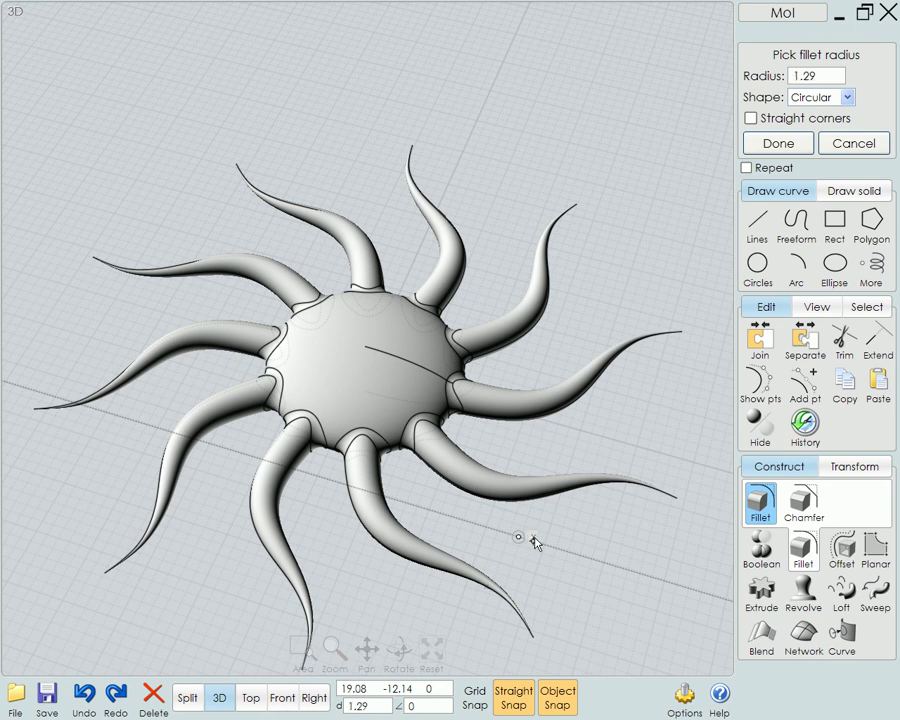
pyautogui.click(537, 543)
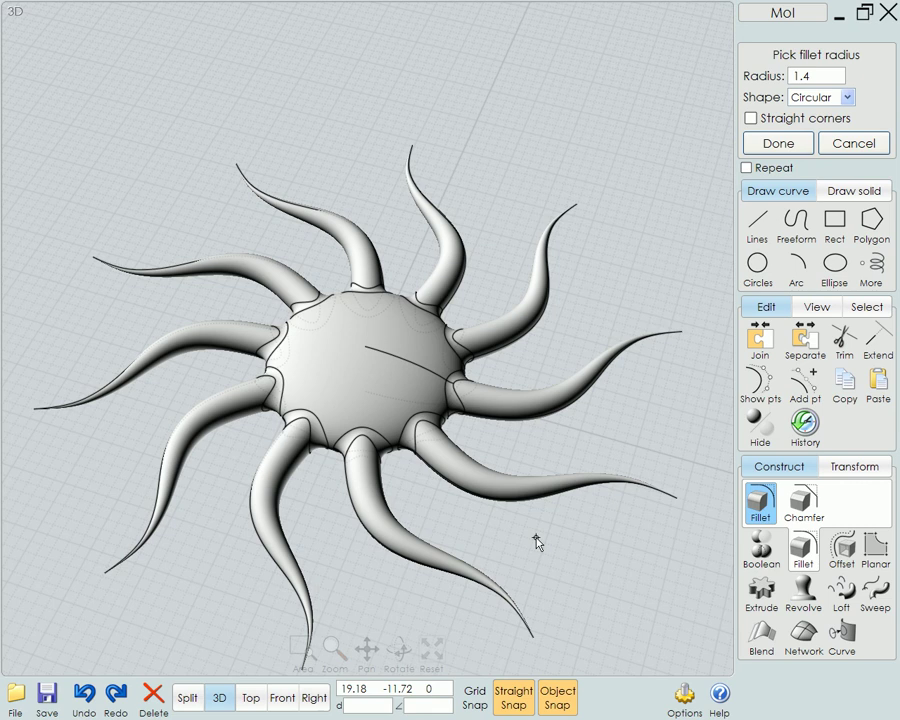
pyautogui.moveTo(534, 539); pyautogui.dragTo(559, 524, button='right')
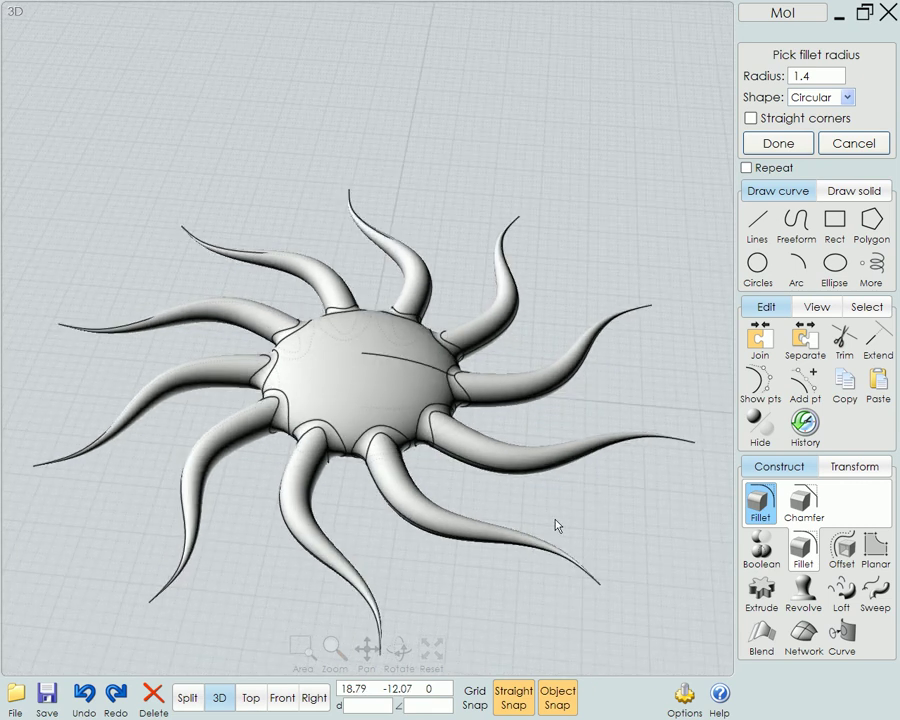
pyautogui.rightClick(565, 516)
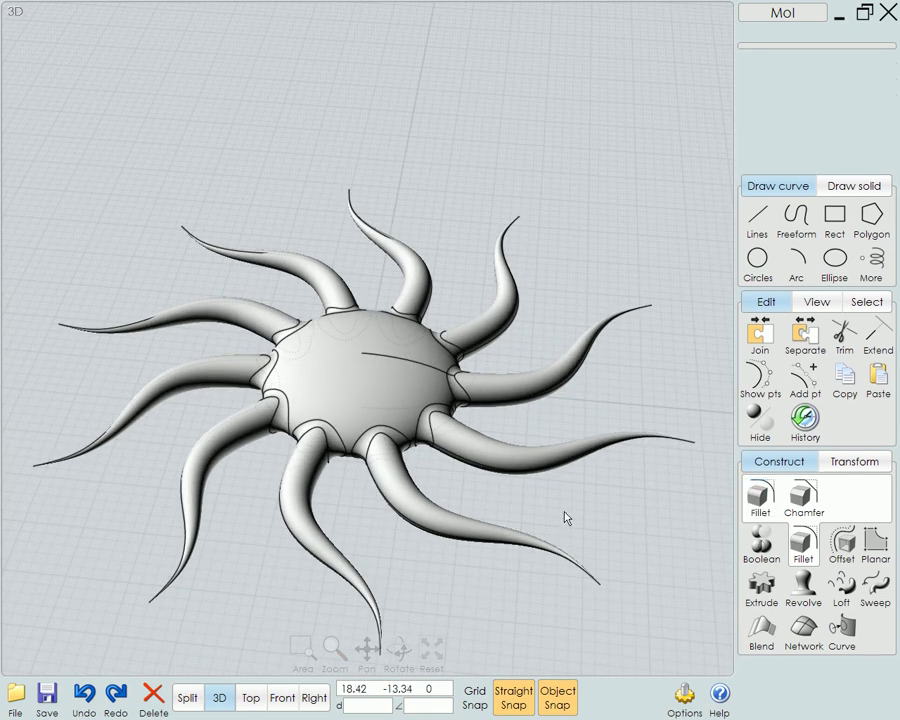
pyautogui.moveTo(565, 518); pyautogui.dragTo(536, 542, button='right')
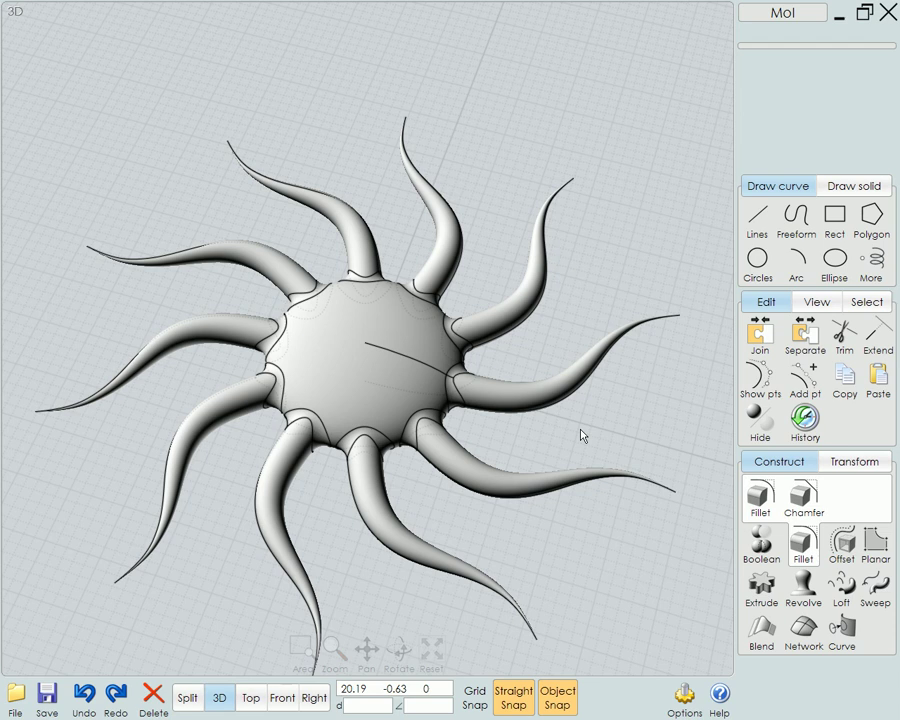
pyautogui.click(502, 426)
pyautogui.click(508, 371)
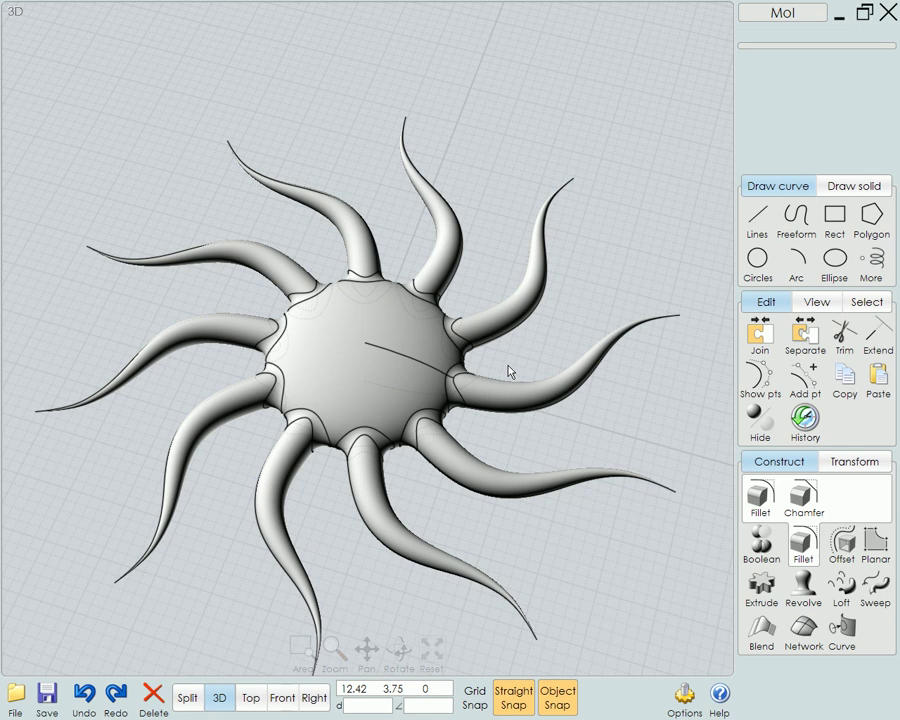